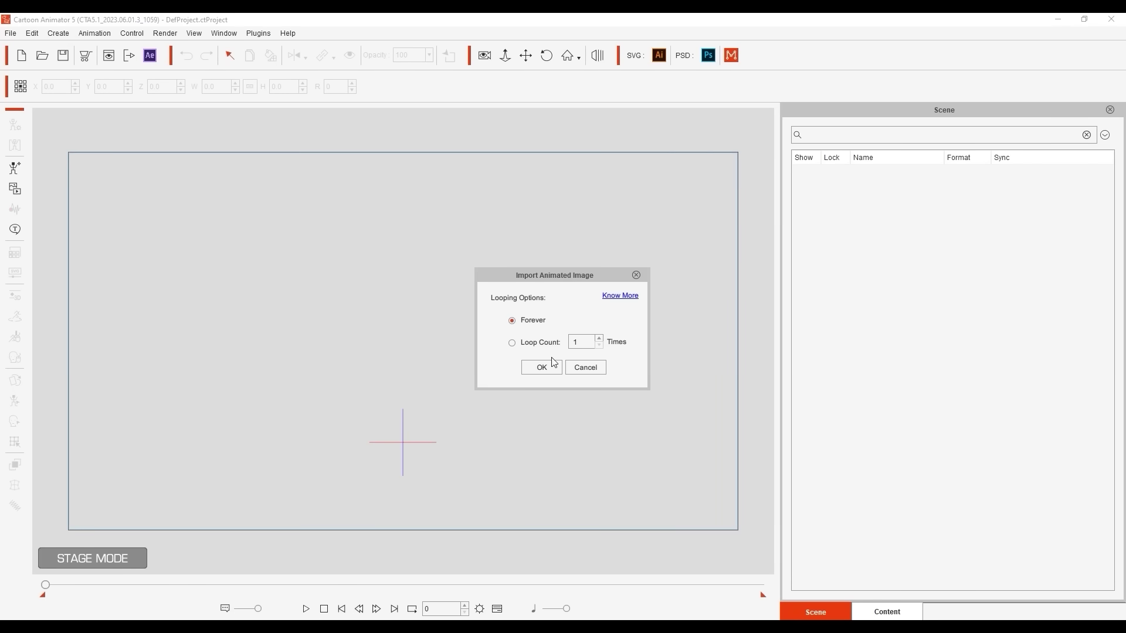
# Import the ikura-1 GIF as a forever-looping prop and play the scene to preview its walk
pyautogui.click(553, 367)
pyautogui.click(556, 269)
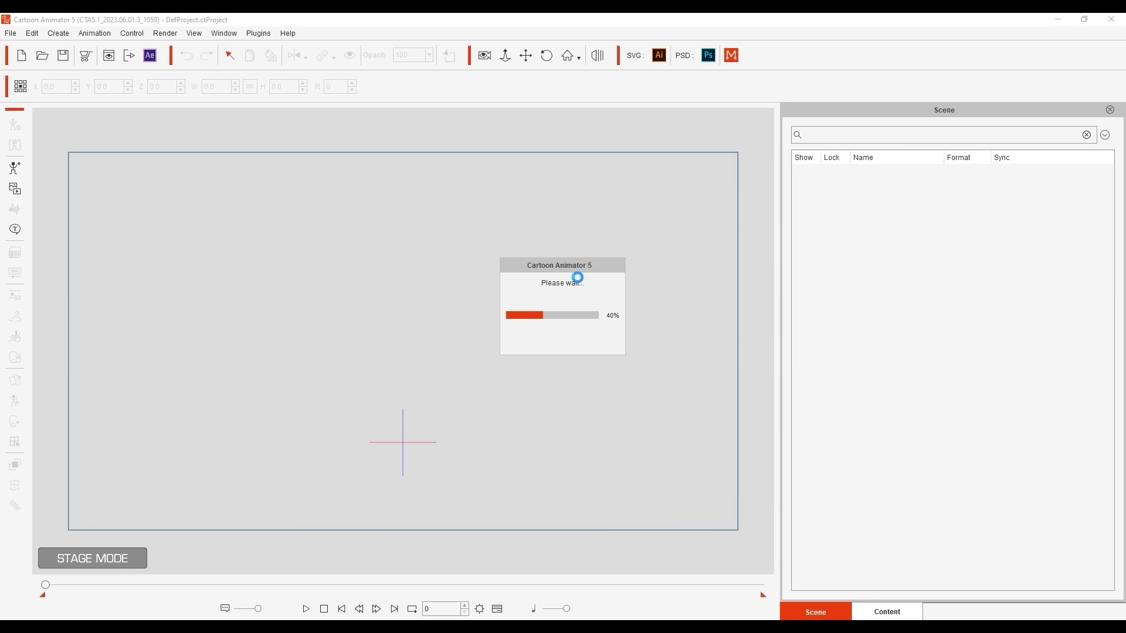
pyautogui.click(307, 609)
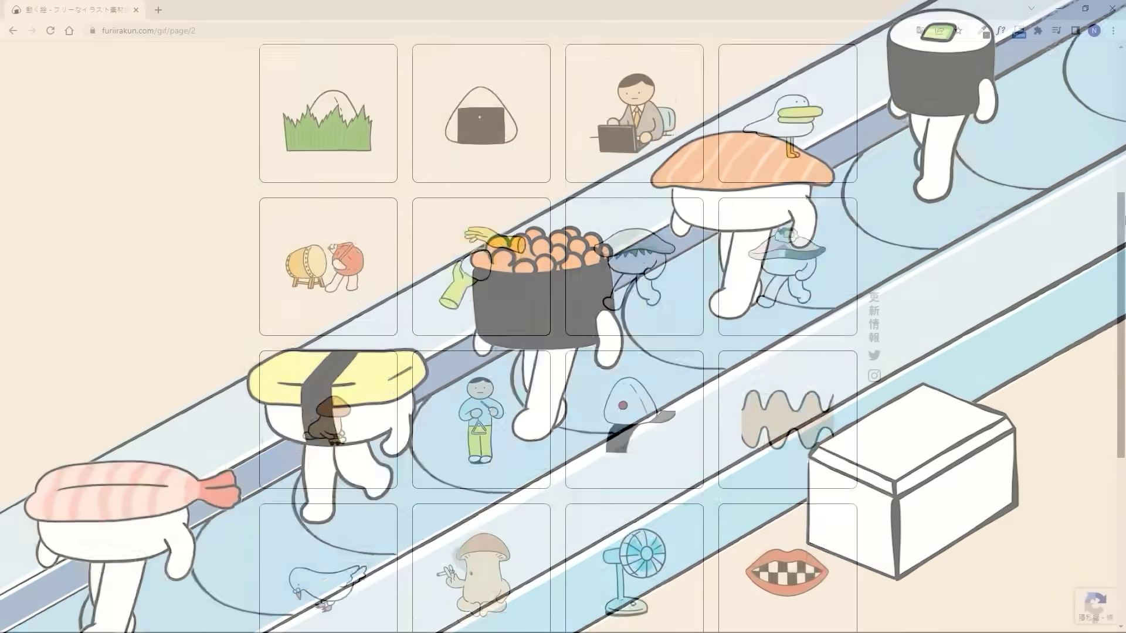
# Go to page 3 of the furiirakun.com walking sushi GIF gallery and scroll through it
pyautogui.scroll(-1, 1124, 256)
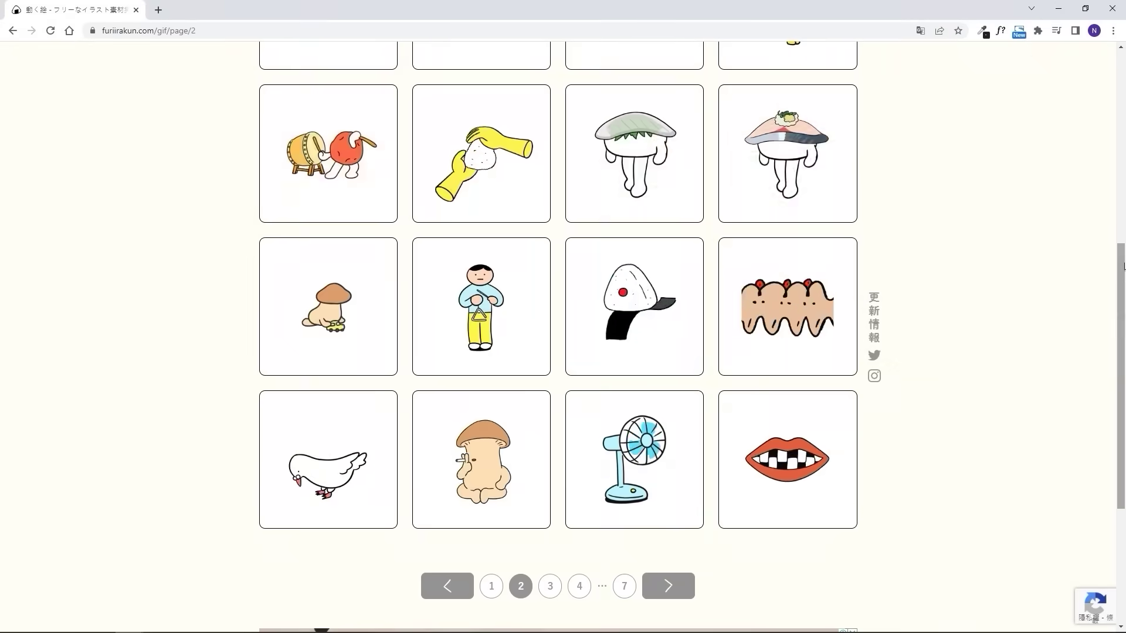
pyautogui.click(544, 594)
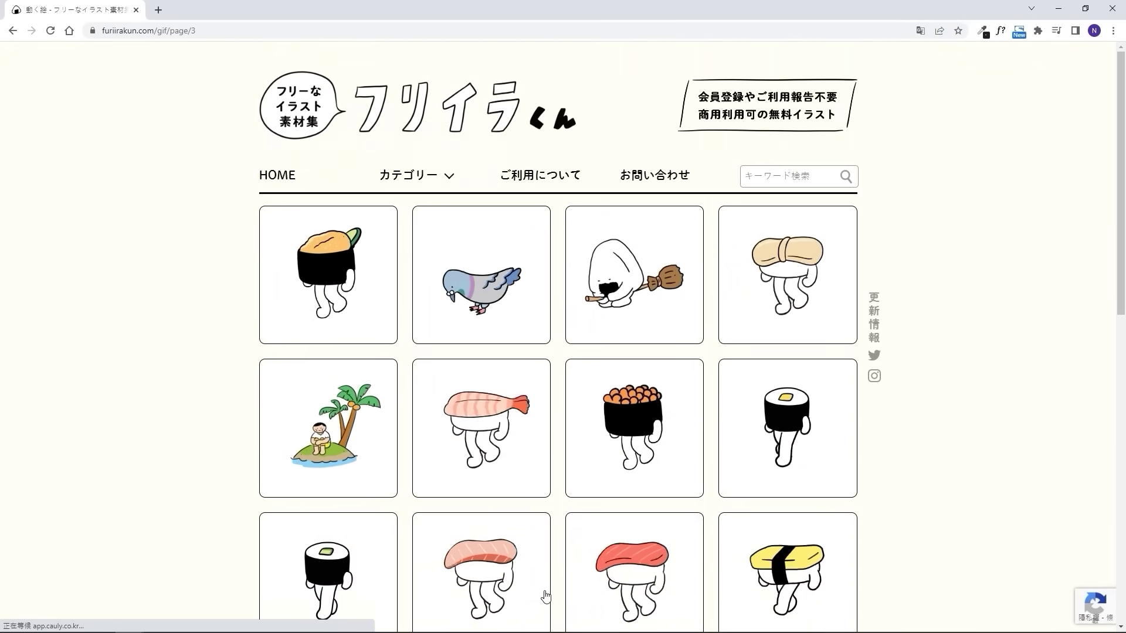
pyautogui.scroll(-3, 1114, 159)
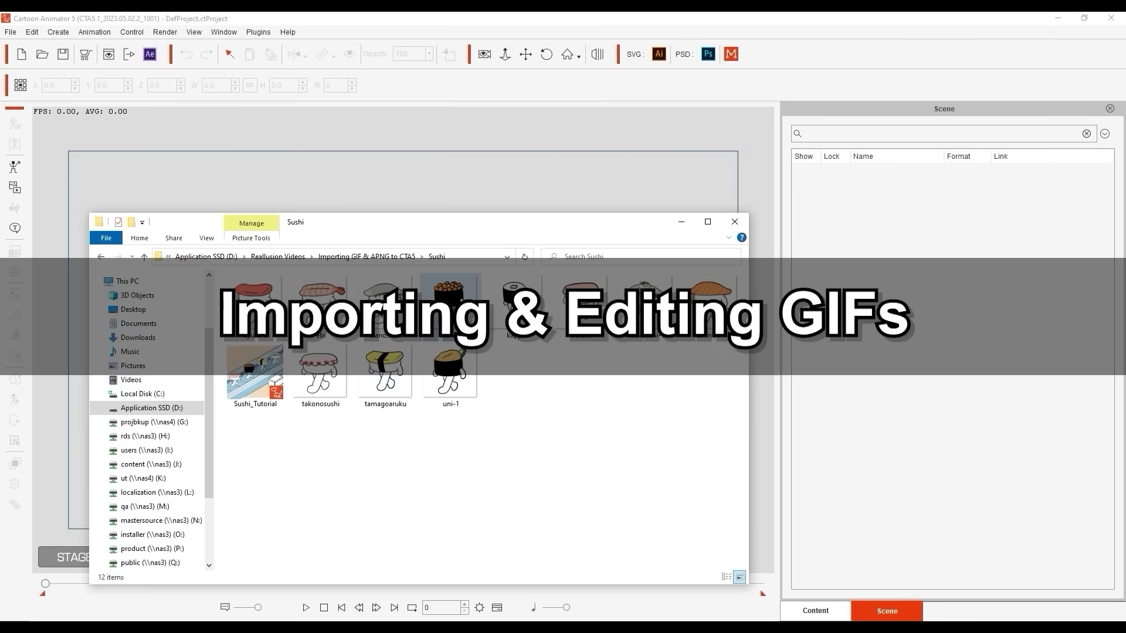
# Preview ikura-1.gif in the image viewer, then drop it onto the Cartoon Animator stage
pyautogui.doubleClick(449, 302)
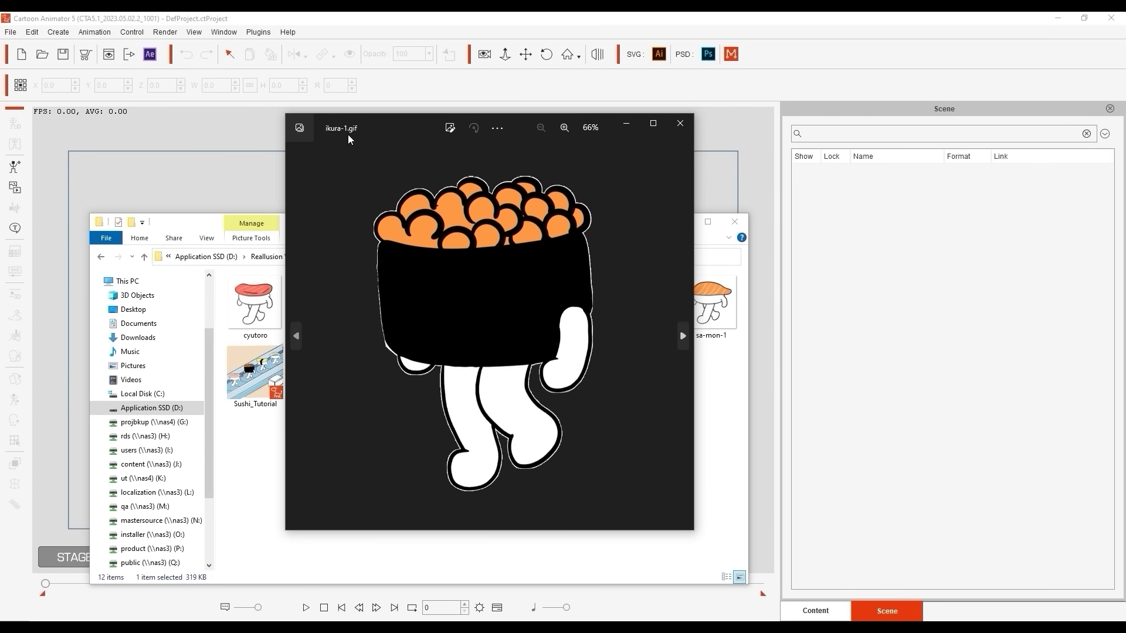
pyautogui.click(680, 124)
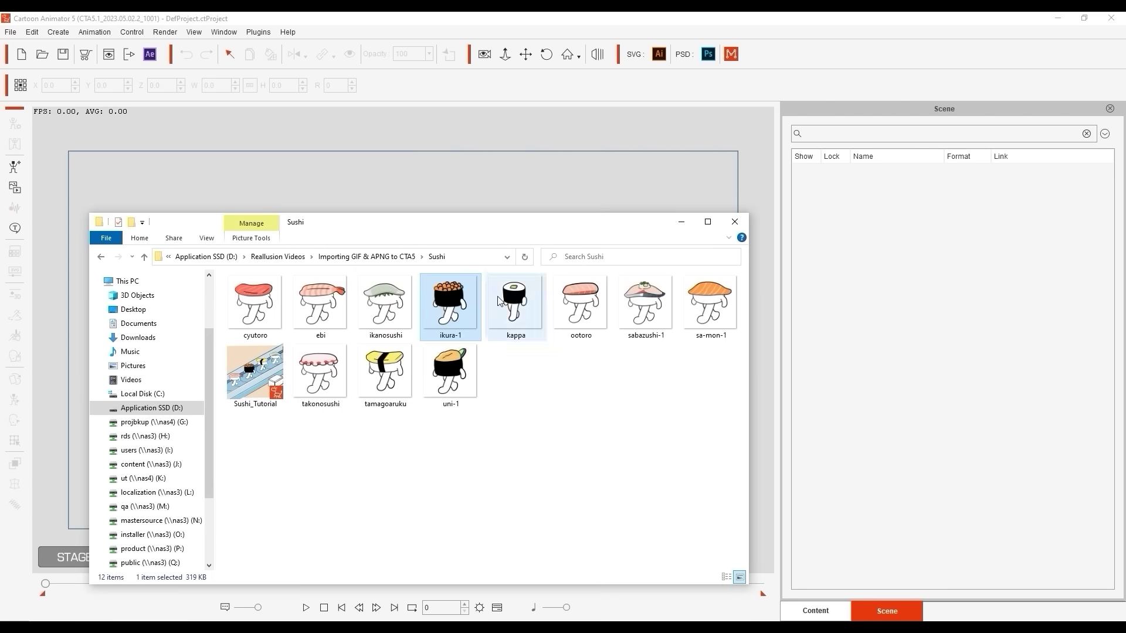
pyautogui.moveTo(443, 283); pyautogui.dragTo(431, 217)
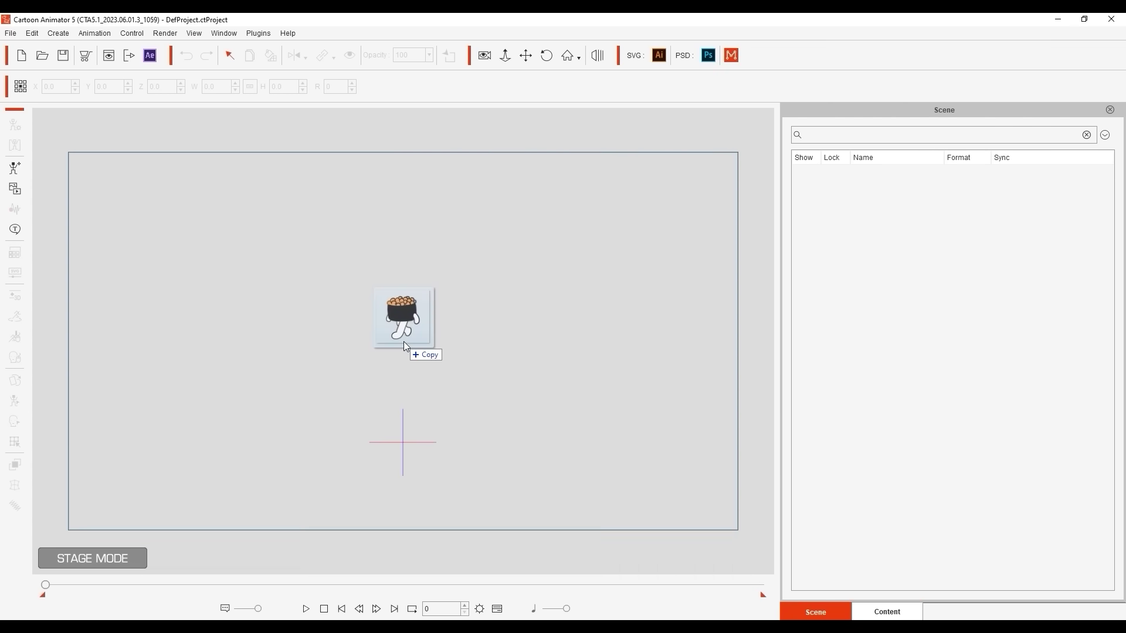
pyautogui.moveTo(403, 341); pyautogui.dragTo(404, 341)
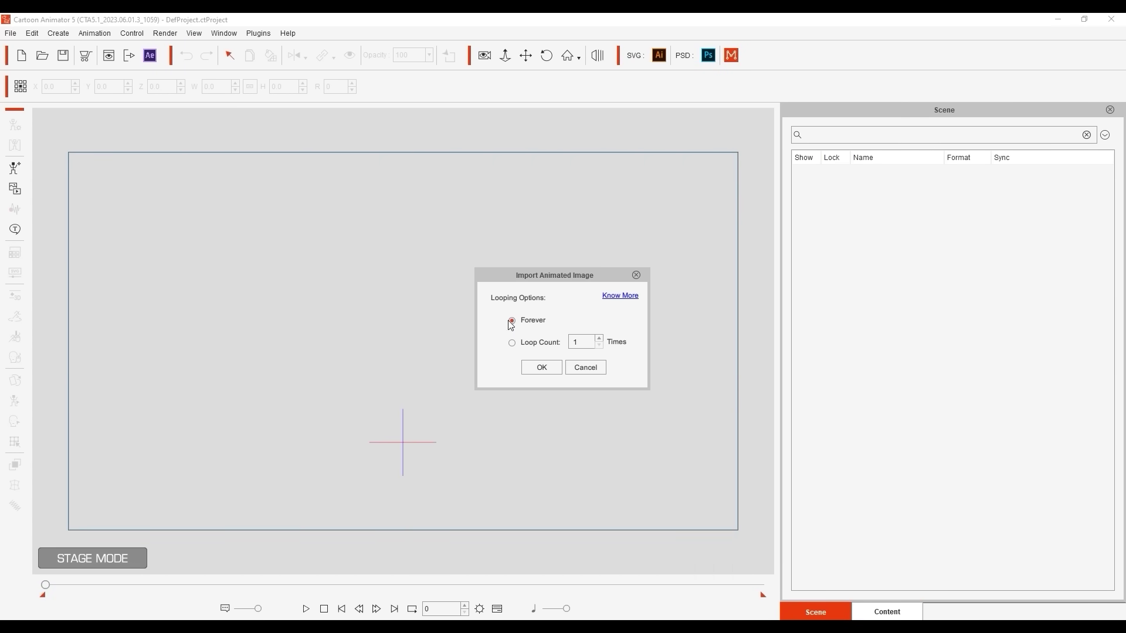
# Import ikura-1 as a Forever-looping prop, then play and stop to test its walk
pyautogui.click(554, 365)
pyautogui.click(577, 278)
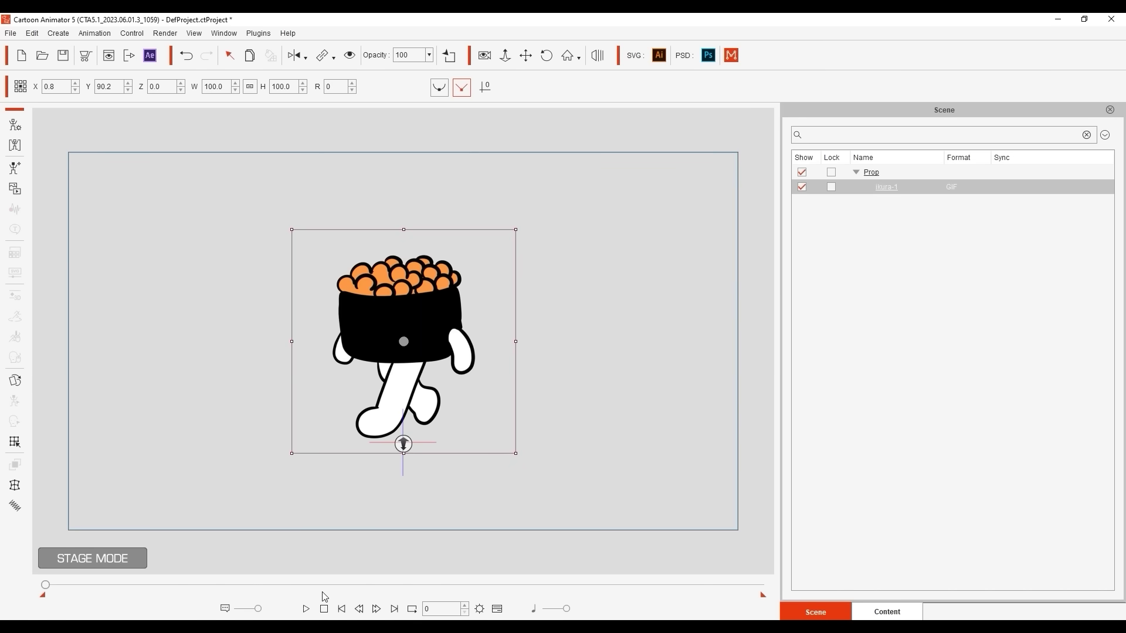
pyautogui.click(306, 609)
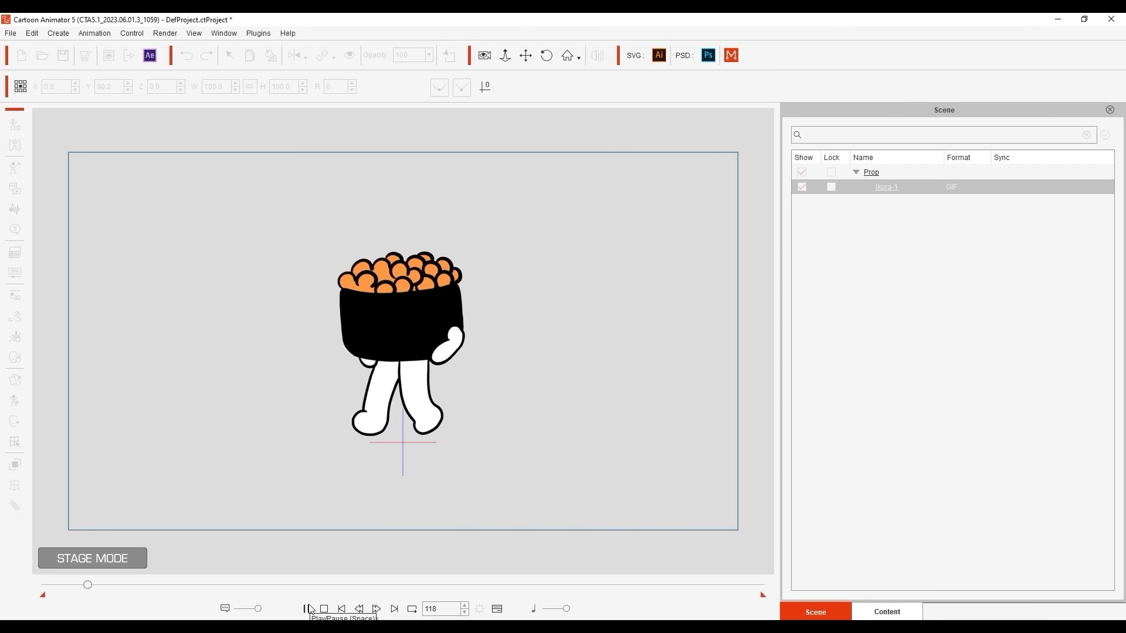
pyautogui.click(306, 608)
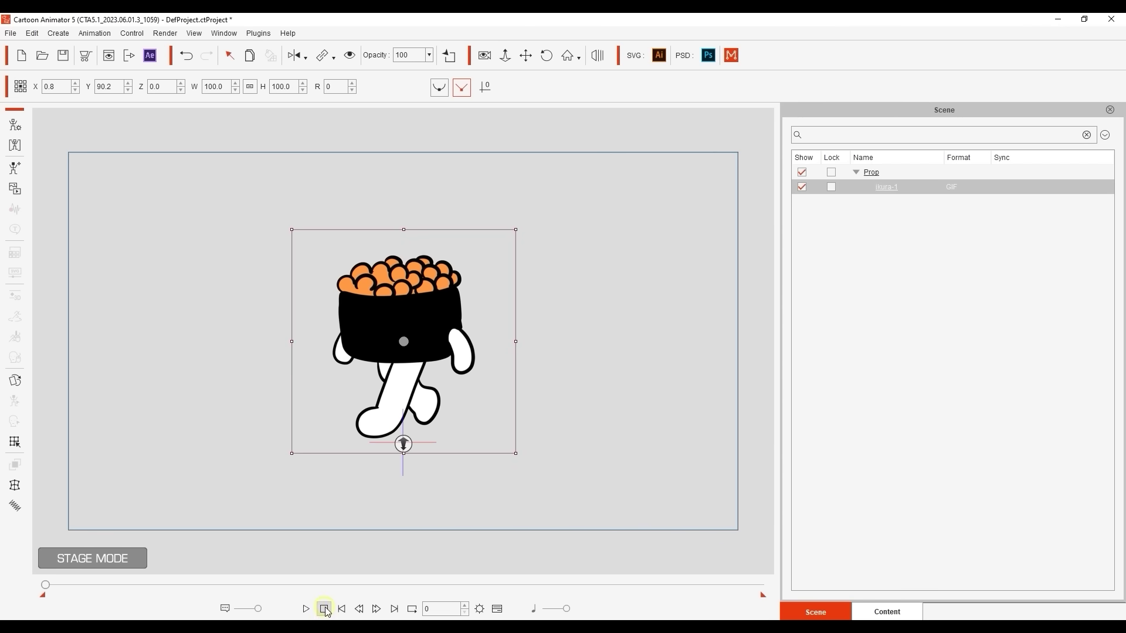
# Move ikura left and import sa-mon-1 with Loop Count, placing it to ikura's right
pyautogui.moveTo(445, 353); pyautogui.dragTo(294, 348)
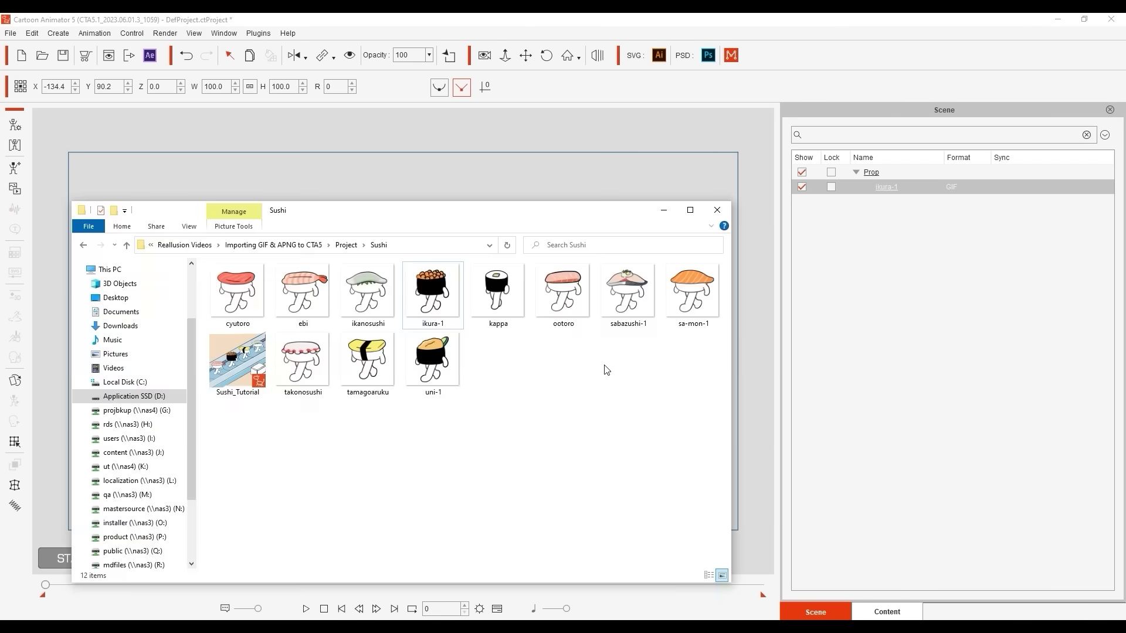
pyautogui.moveTo(697, 308); pyautogui.dragTo(546, 330)
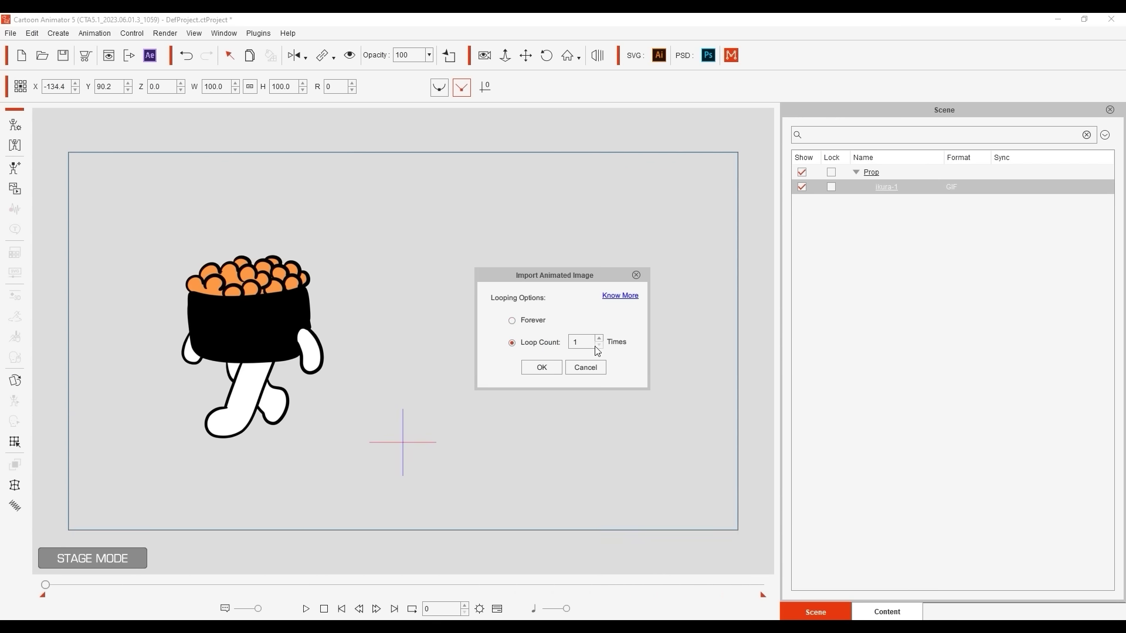
pyautogui.click(541, 368)
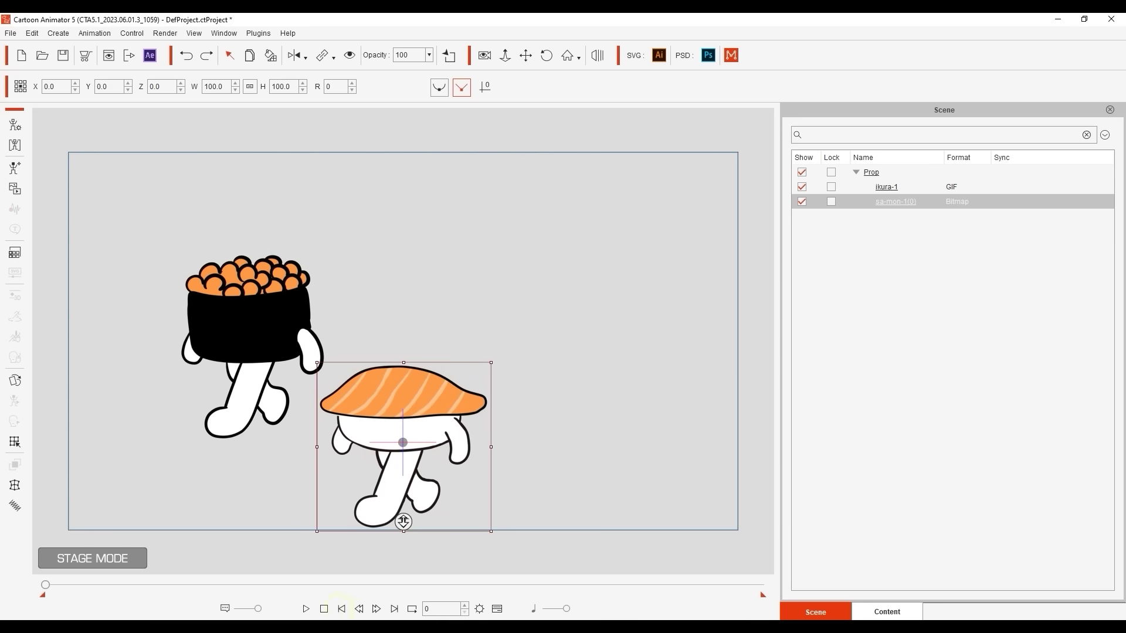
pyautogui.moveTo(435, 426); pyautogui.dragTo(557, 319)
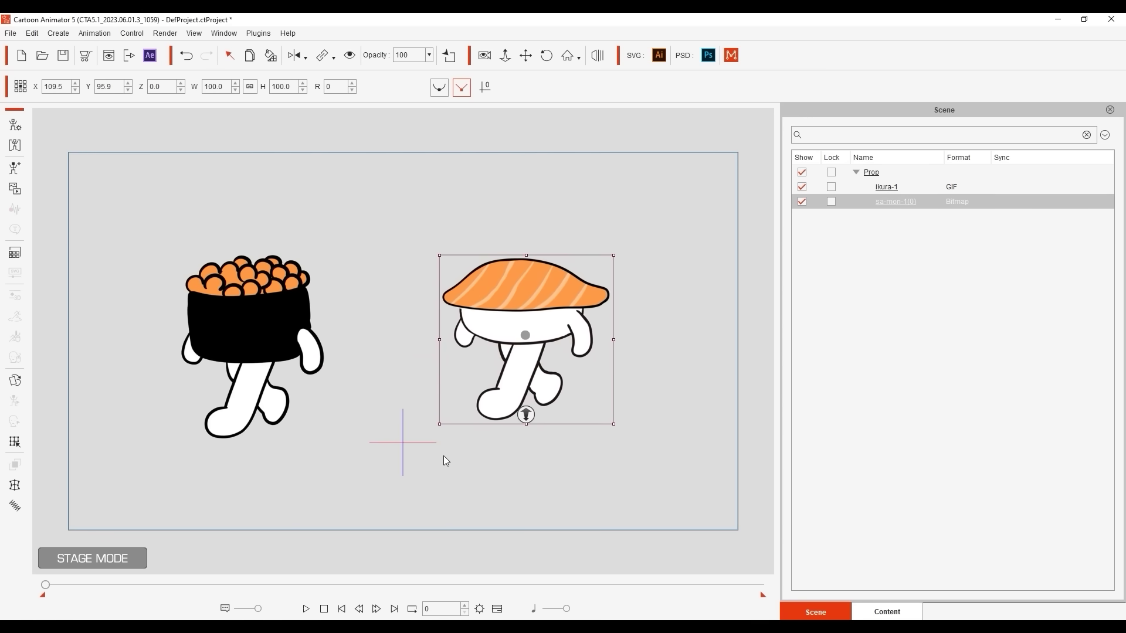
# Preview both sushi walking, rewind to frame 0, and select the ikura prop
pyautogui.click(306, 608)
pyautogui.click(324, 608)
pyautogui.click(287, 350)
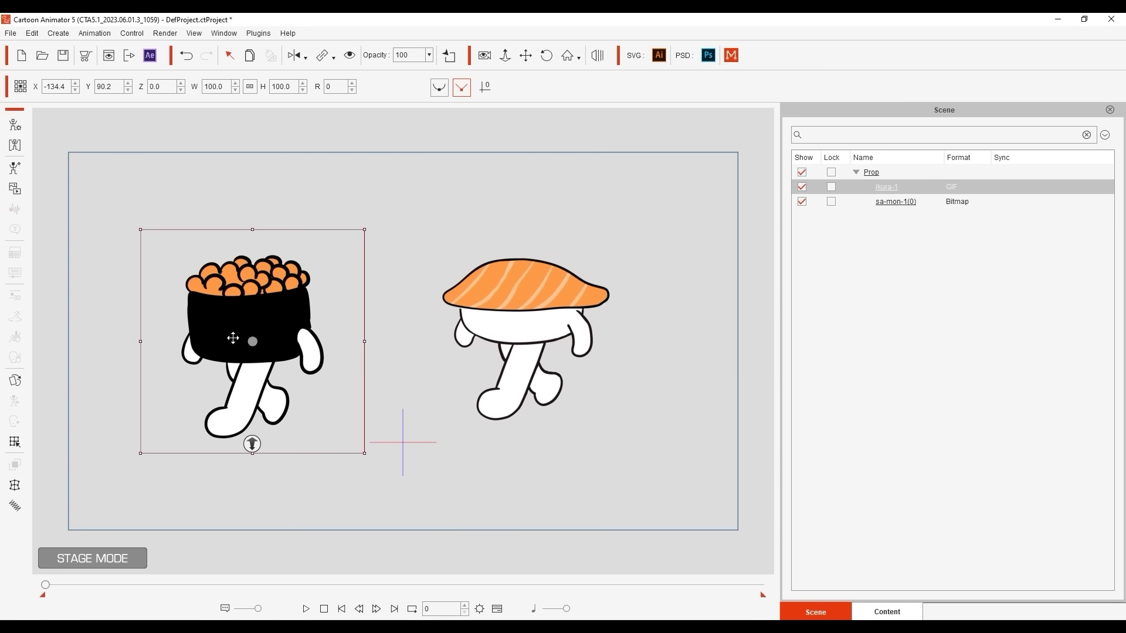
# Show the timeline, preview ikura-1's motion tracks in playback, and inspect its sprite frames
pyautogui.click(497, 608)
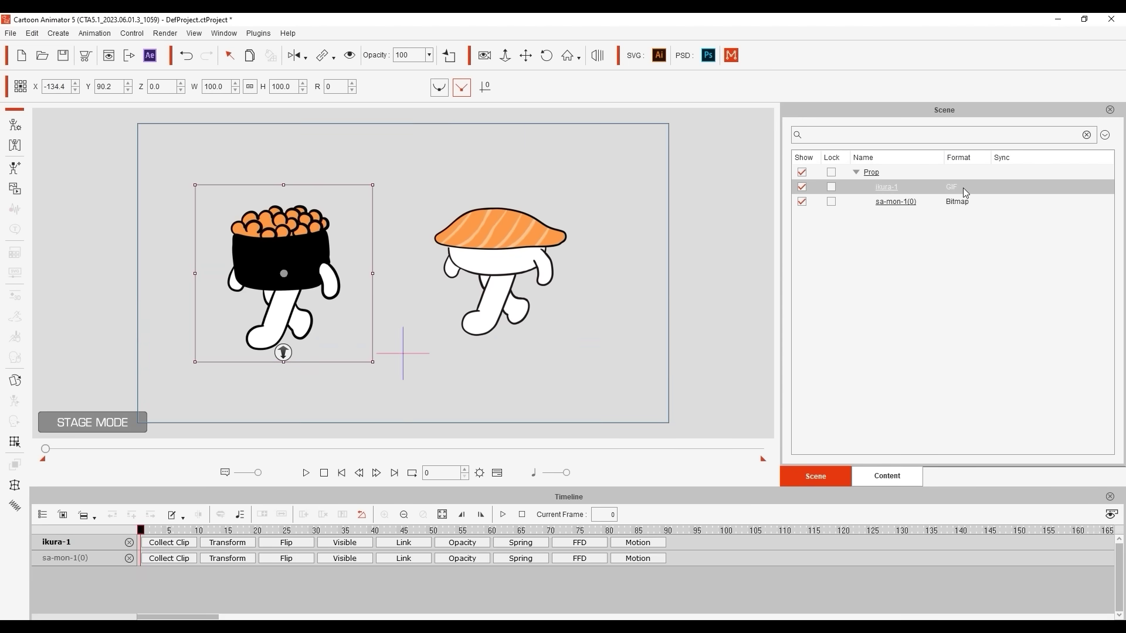
pyautogui.click(640, 542)
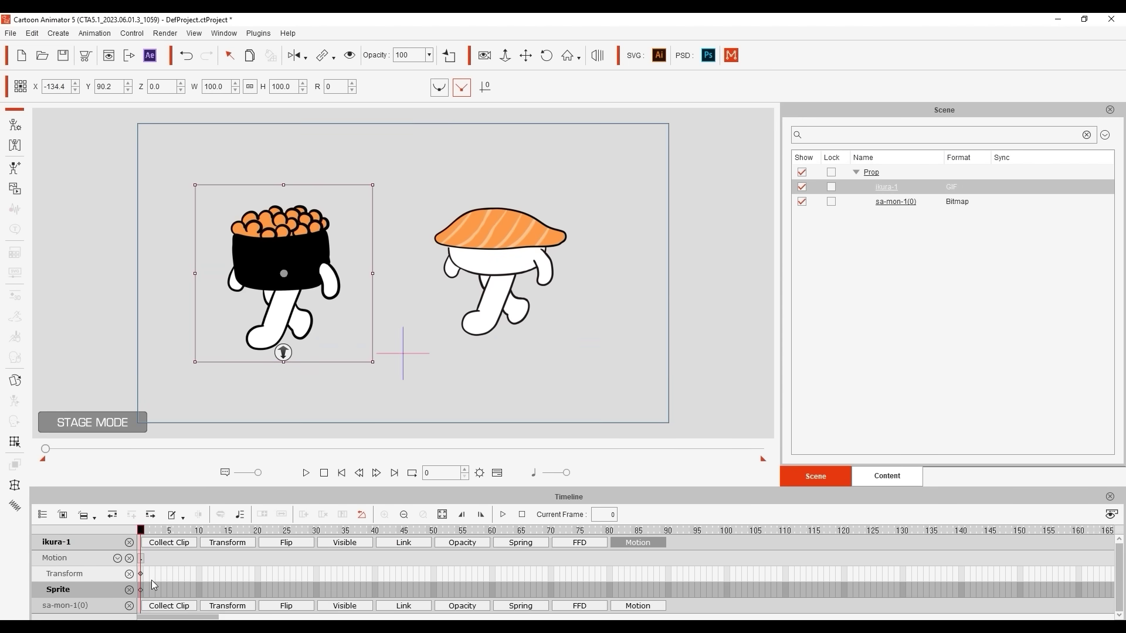
pyautogui.click(306, 473)
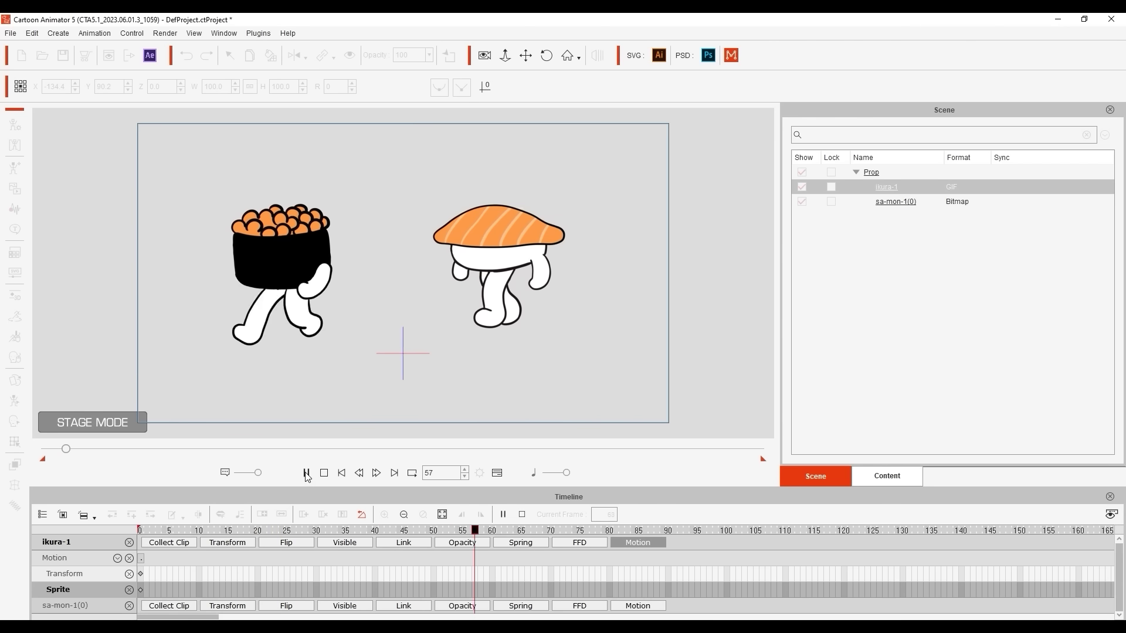
pyautogui.click(306, 473)
pyautogui.click(323, 473)
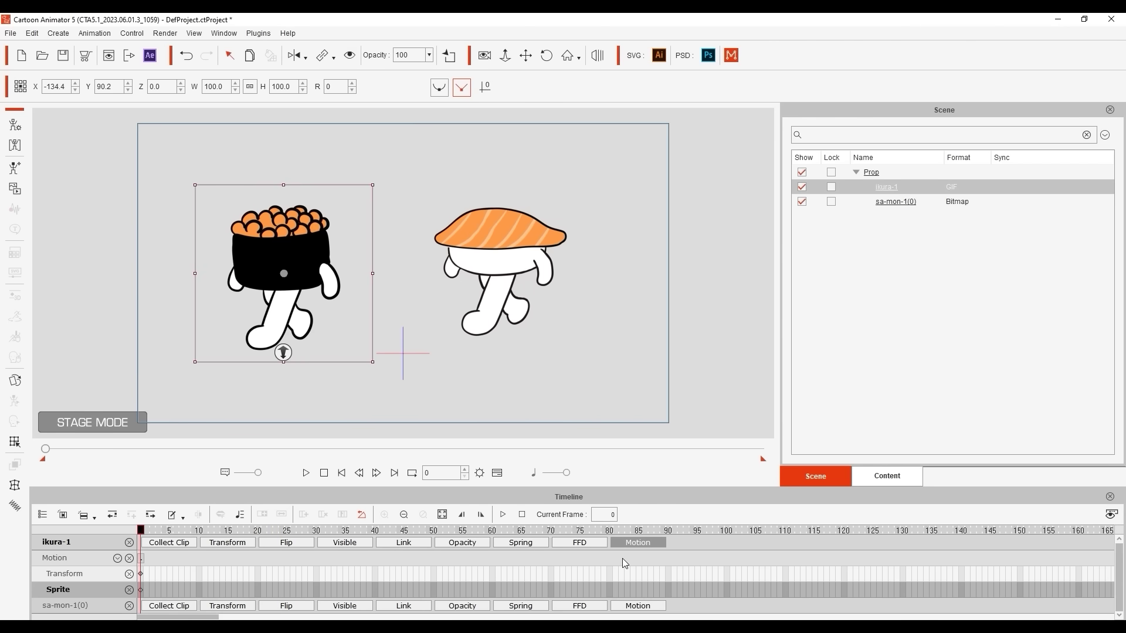
pyautogui.click(632, 544)
pyautogui.click(15, 381)
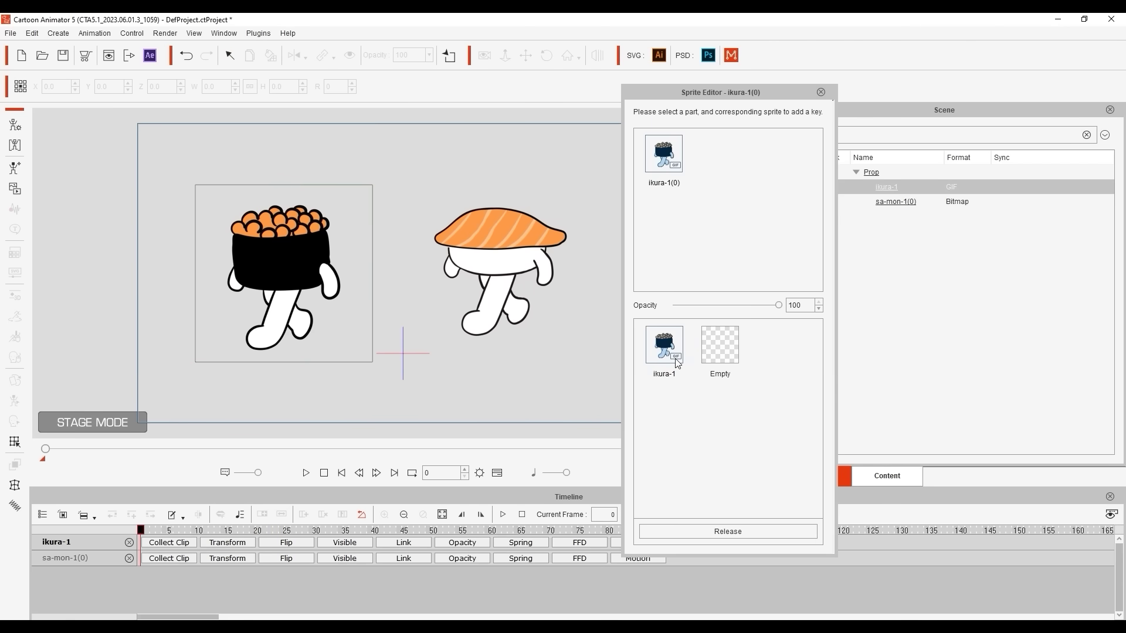
pyautogui.click(820, 92)
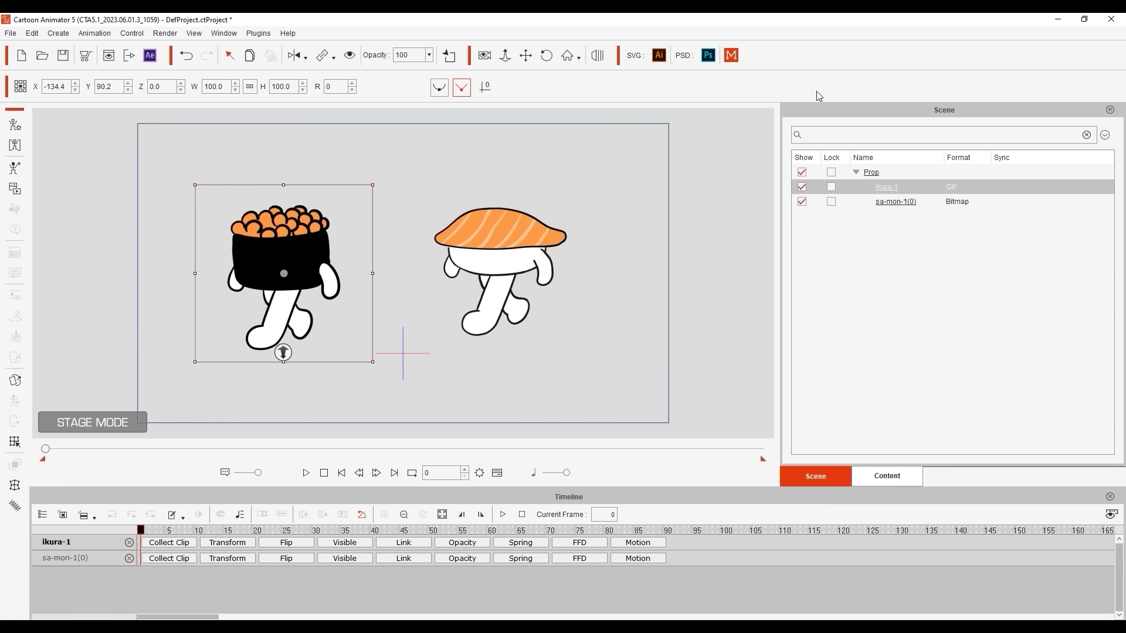
# Expand sa-mon-1's motion tracks, preview playback, and inspect its sprite frame sequence
pyautogui.click(512, 266)
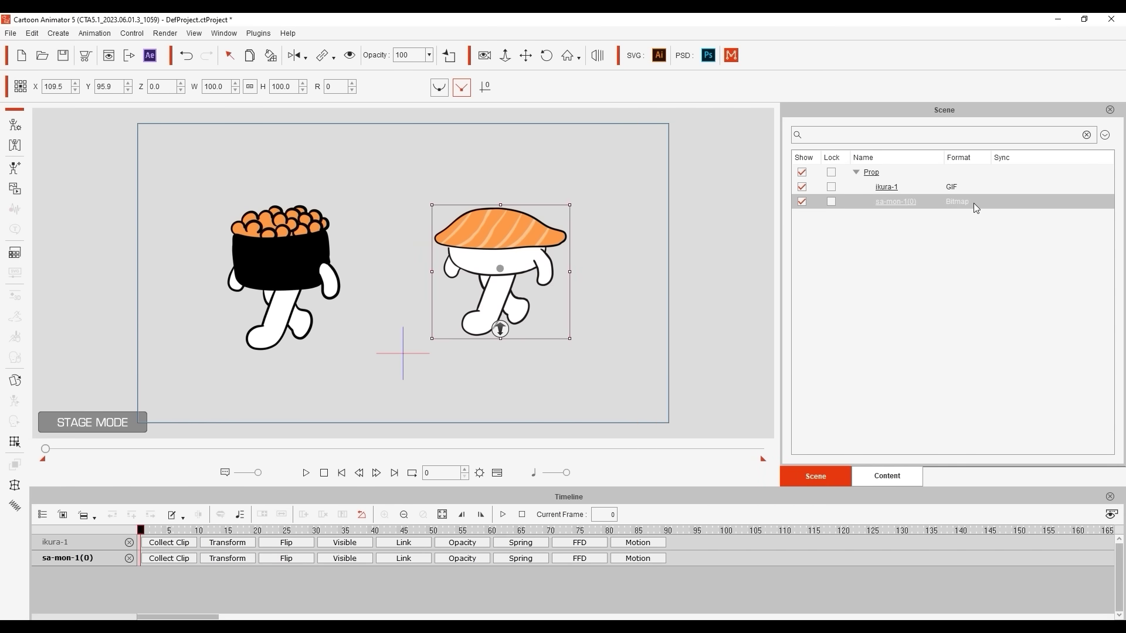
pyautogui.click(638, 559)
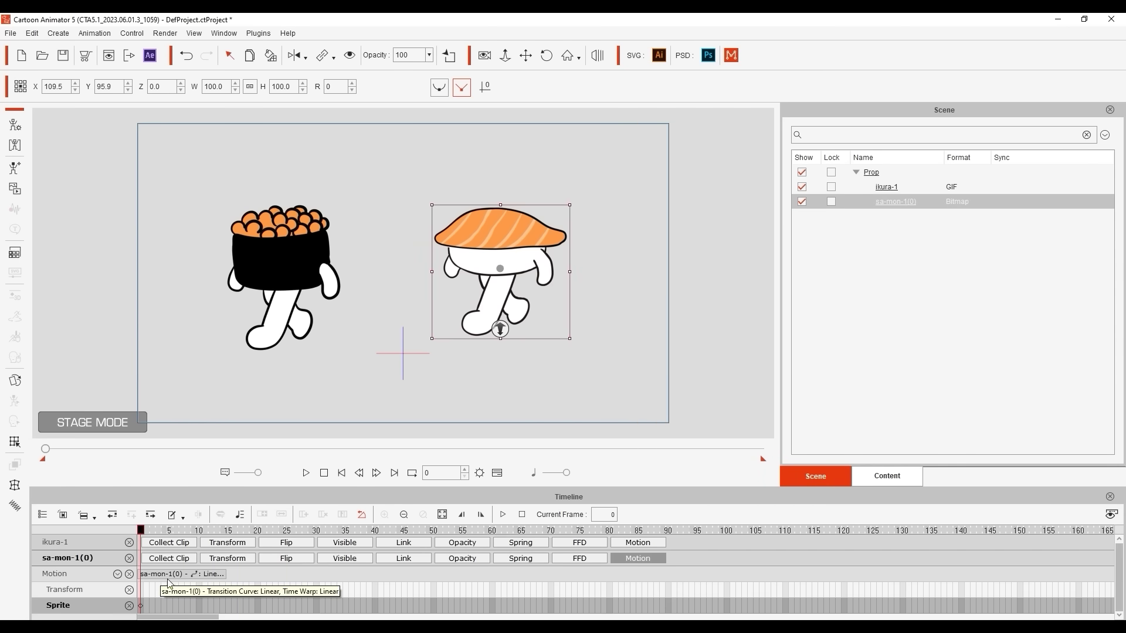
pyautogui.click(305, 472)
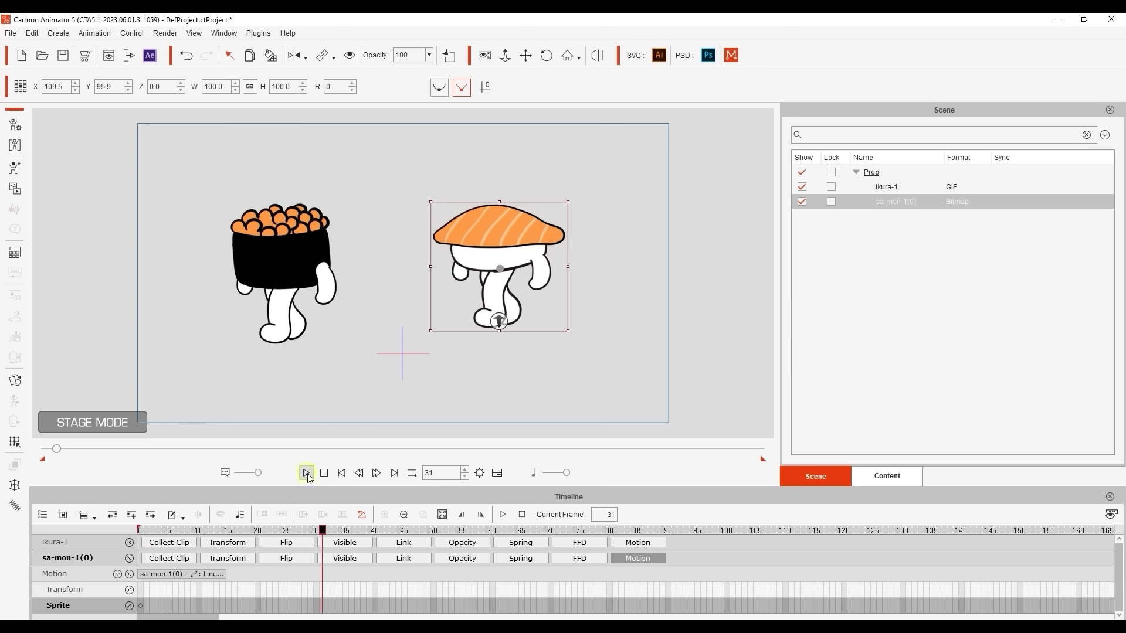
pyautogui.click(324, 473)
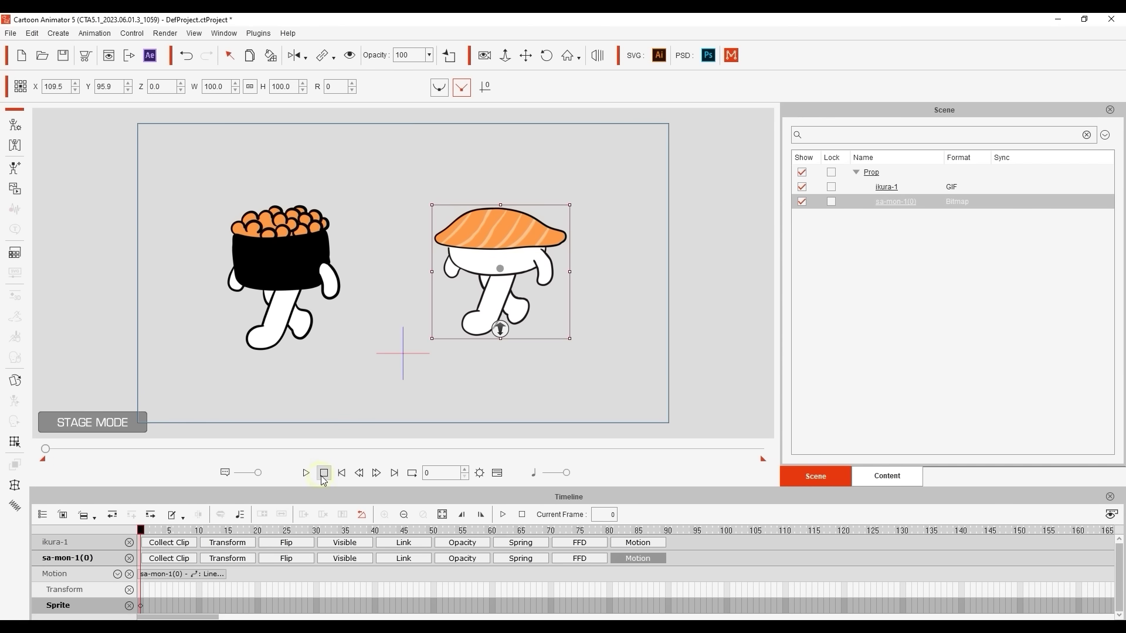
pyautogui.click(15, 381)
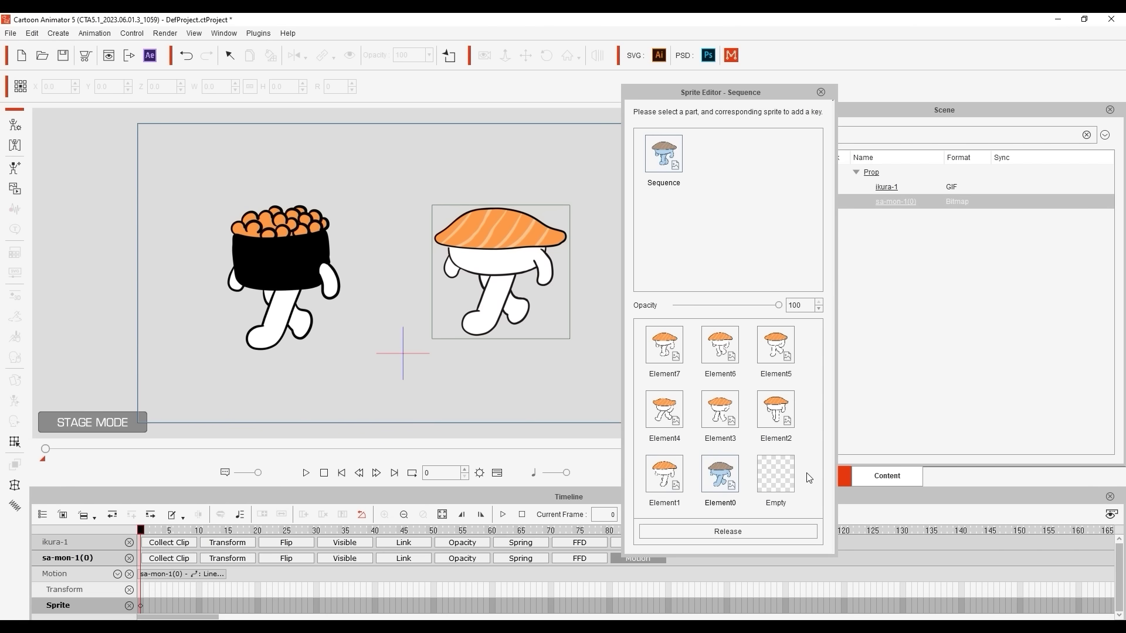
pyautogui.click(821, 93)
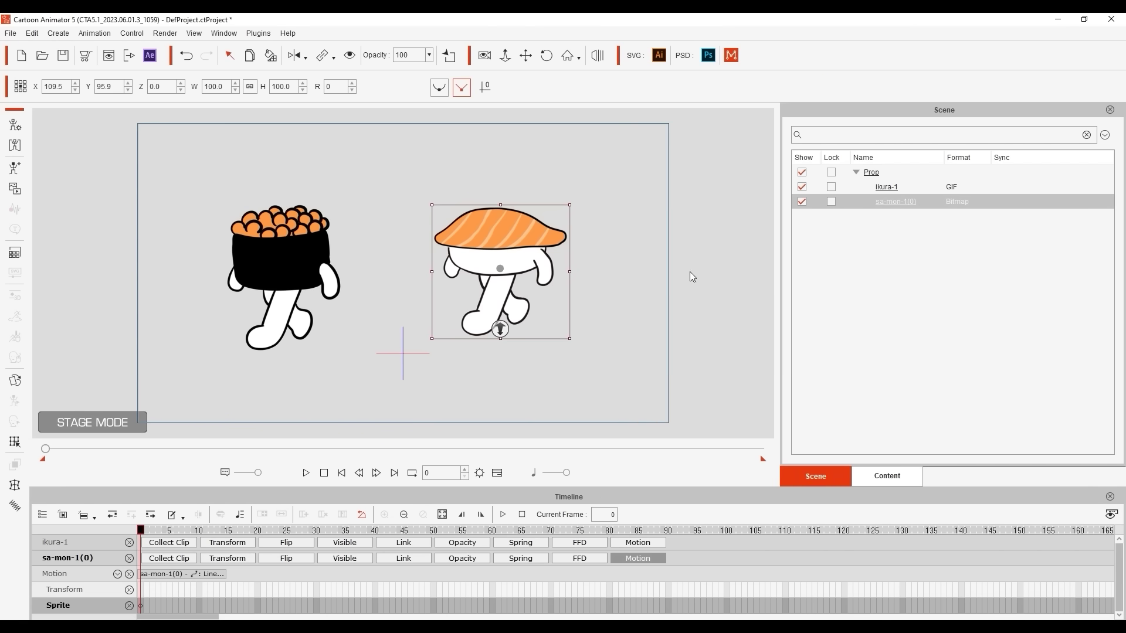
# At frame 93, move the ikura prop past the stage's left edge to create its walk path
pyautogui.click(633, 399)
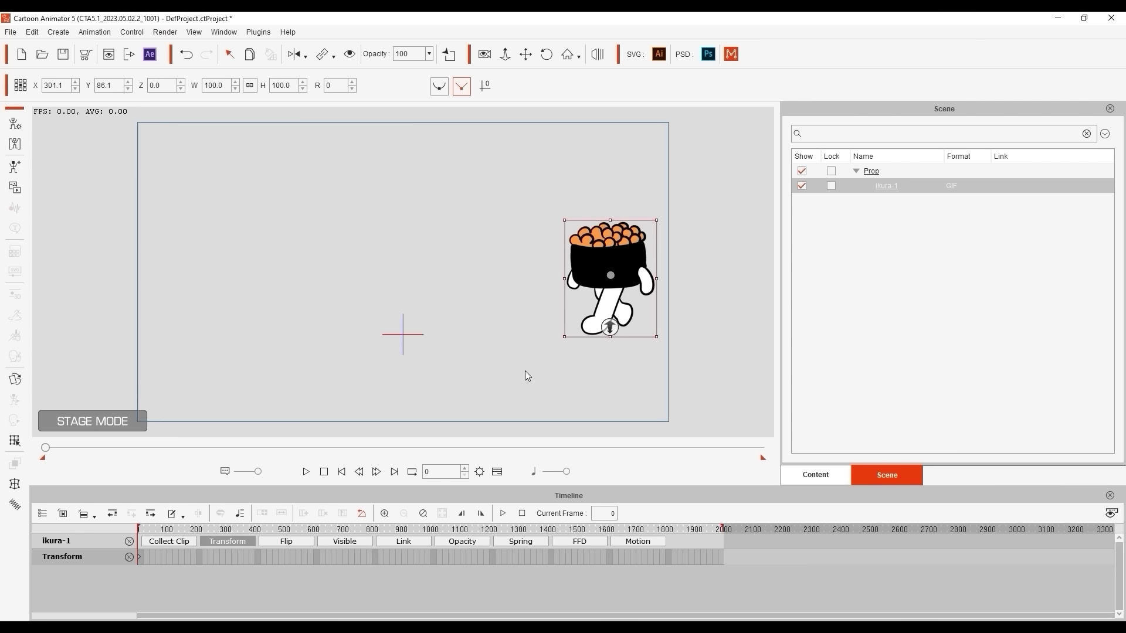
pyautogui.click(306, 473)
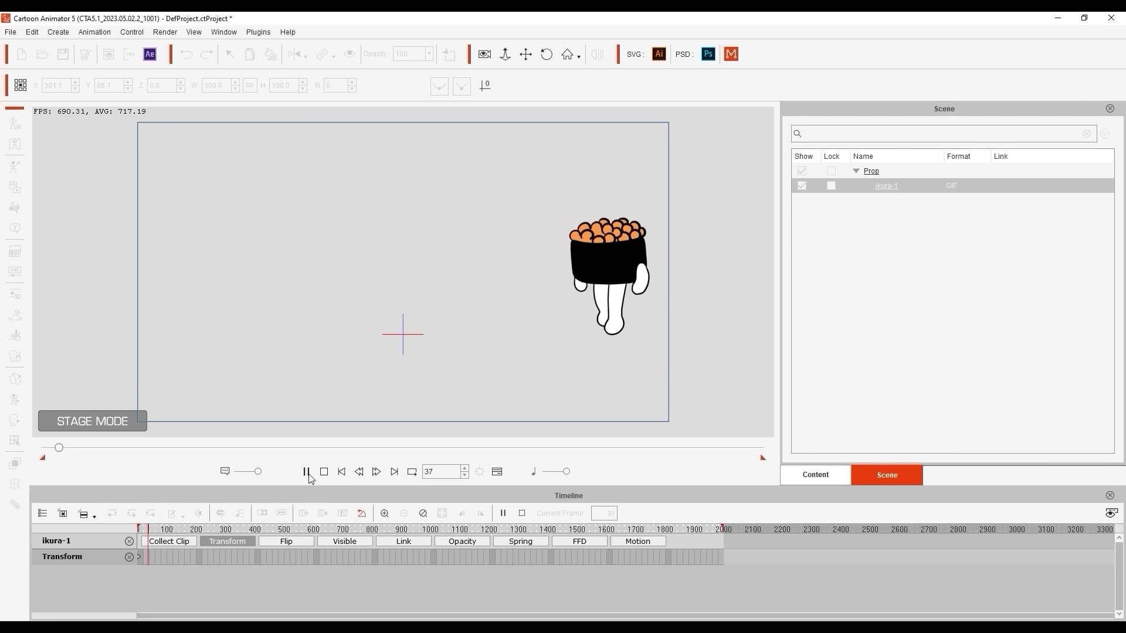
pyautogui.click(306, 473)
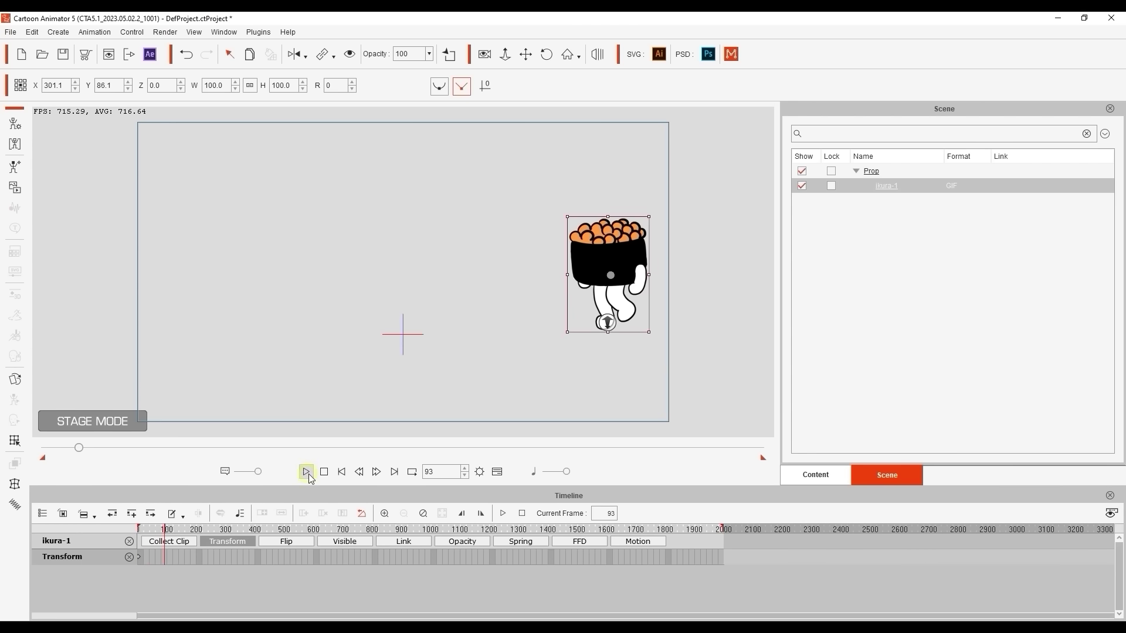
pyautogui.moveTo(633, 265); pyautogui.dragTo(111, 271)
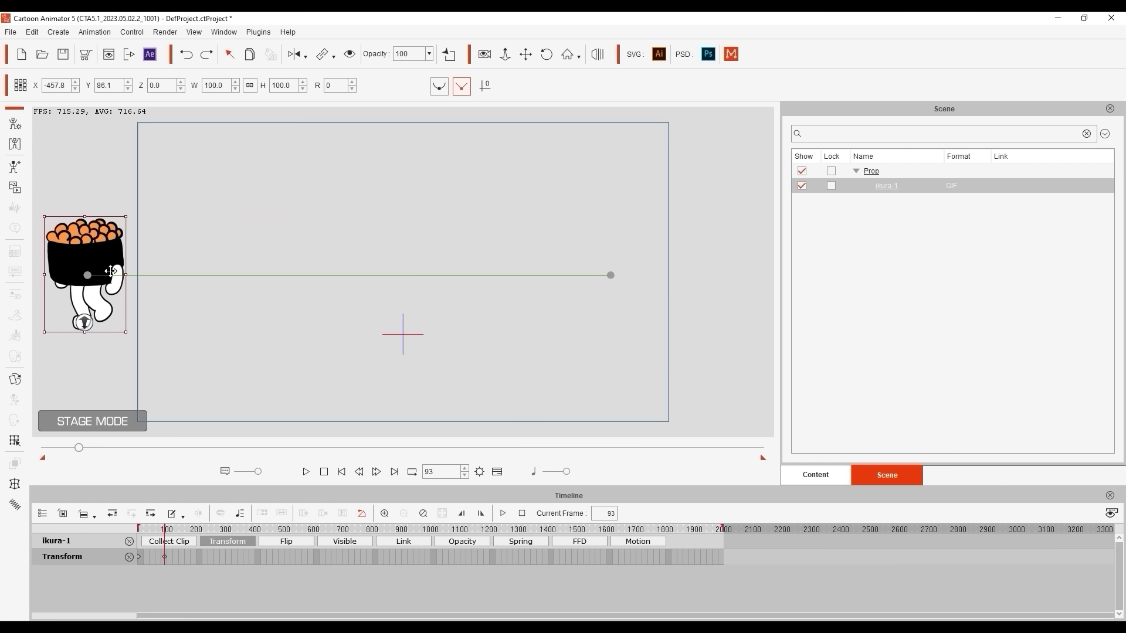
# Replay from frame 0 to check ikura walking across the stage
pyautogui.click(324, 473)
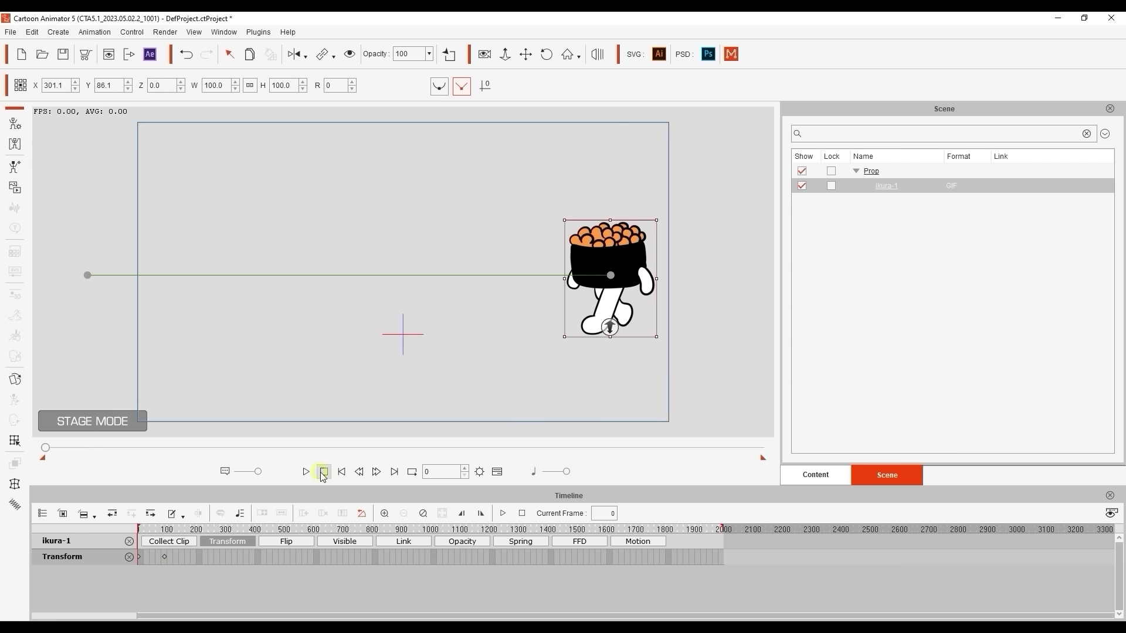
pyautogui.click(306, 472)
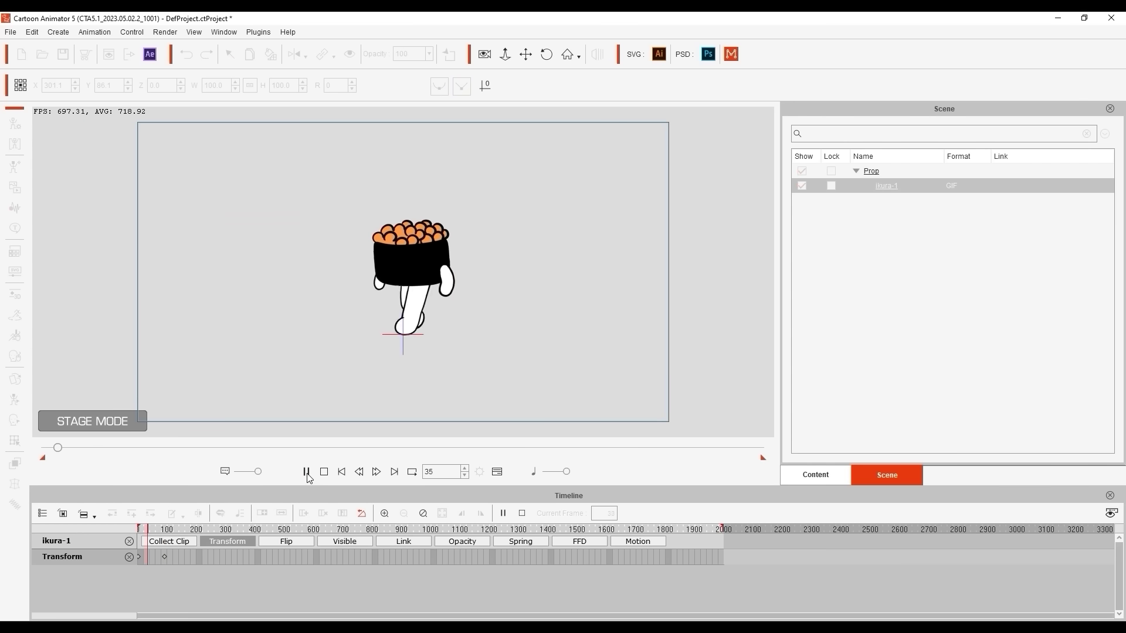
pyautogui.click(306, 473)
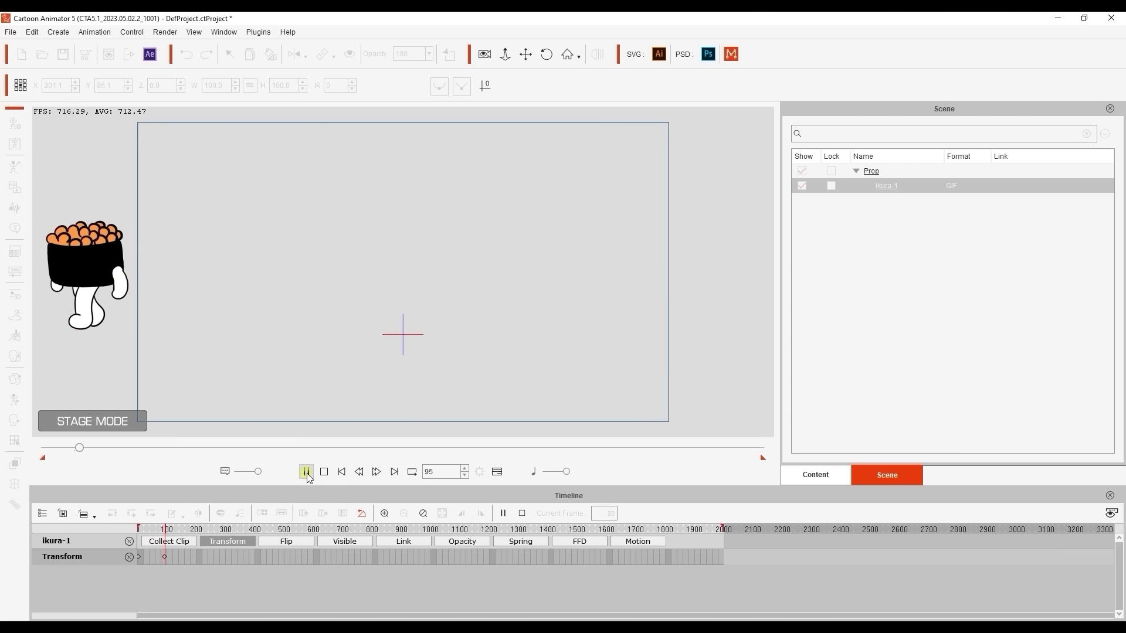
pyautogui.click(325, 472)
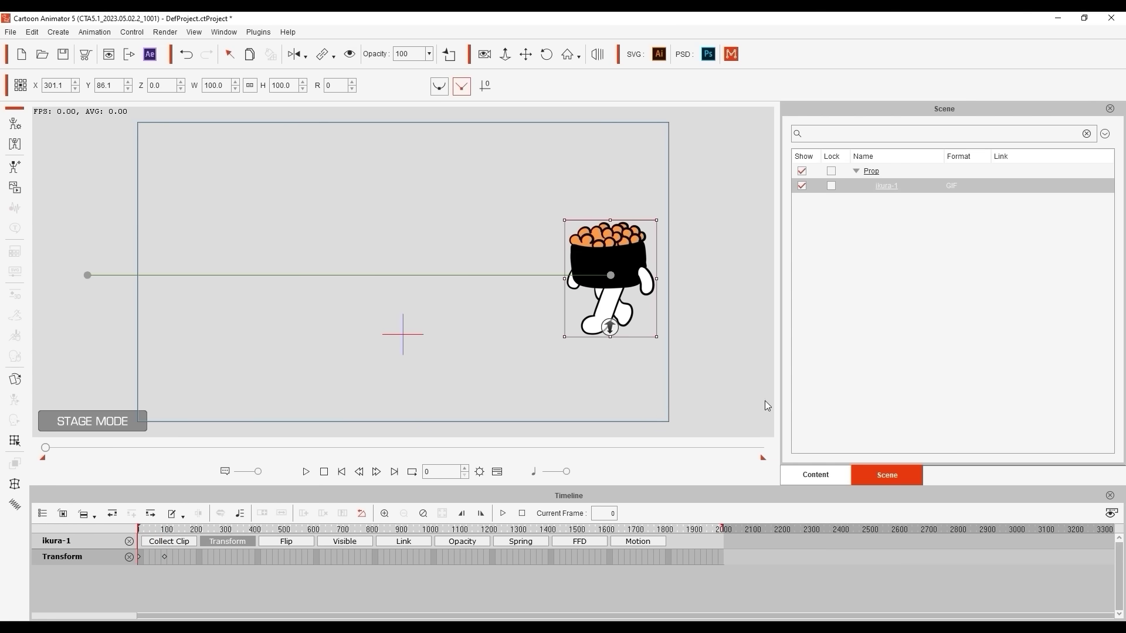
# Apply the Squeeze Out_R FFD Motion to the ikura prop and preview it to frame 48
pyautogui.click(816, 473)
pyautogui.moveTo(918, 262); pyautogui.dragTo(917, 284)
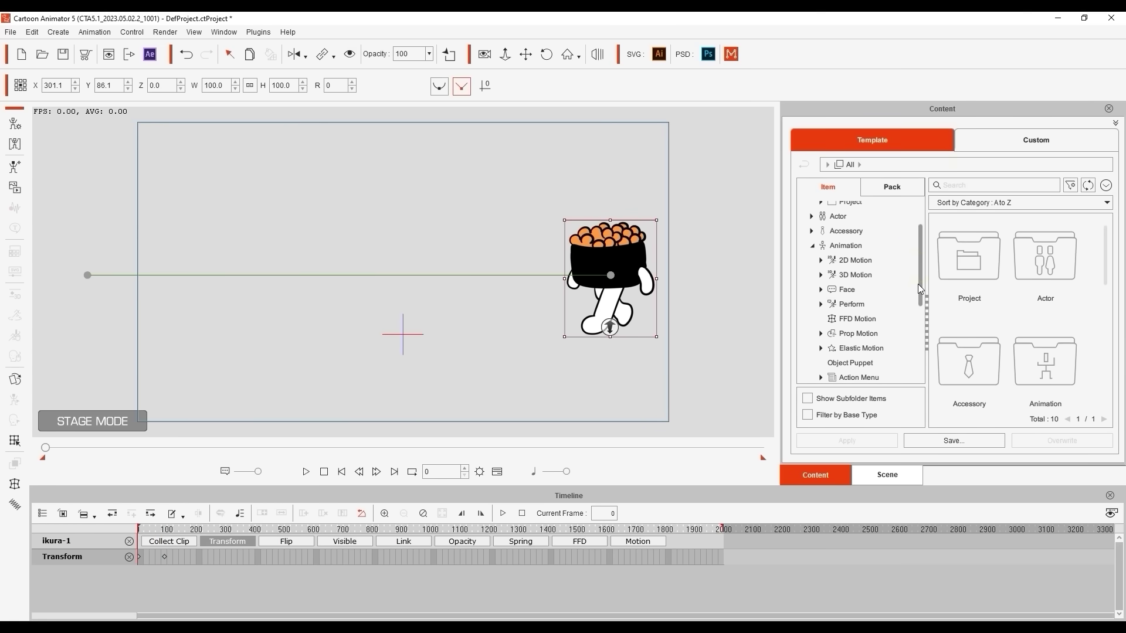
pyautogui.click(879, 321)
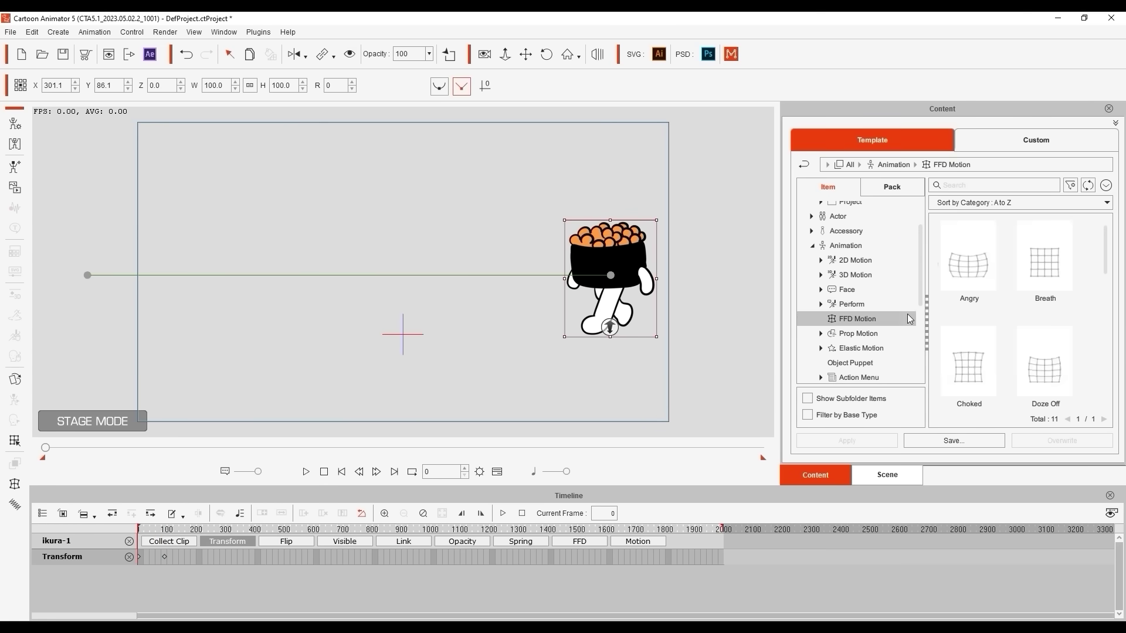
pyautogui.moveTo(1099, 262); pyautogui.dragTo(1094, 358)
pyautogui.moveTo(969, 351); pyautogui.dragTo(616, 269)
pyautogui.click(306, 472)
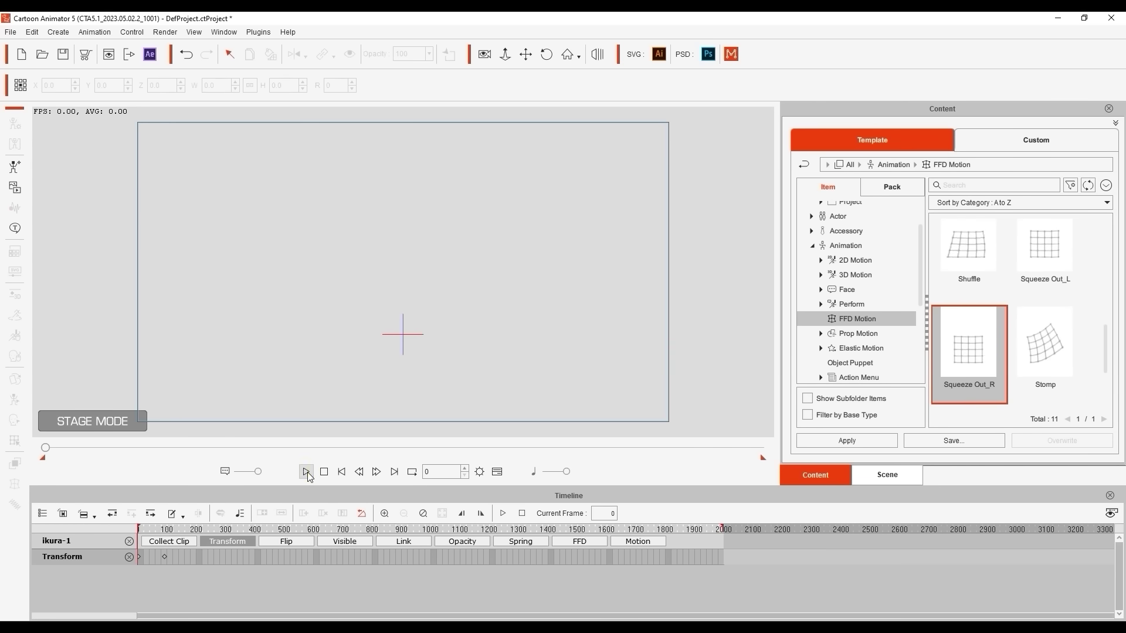
pyautogui.click(305, 472)
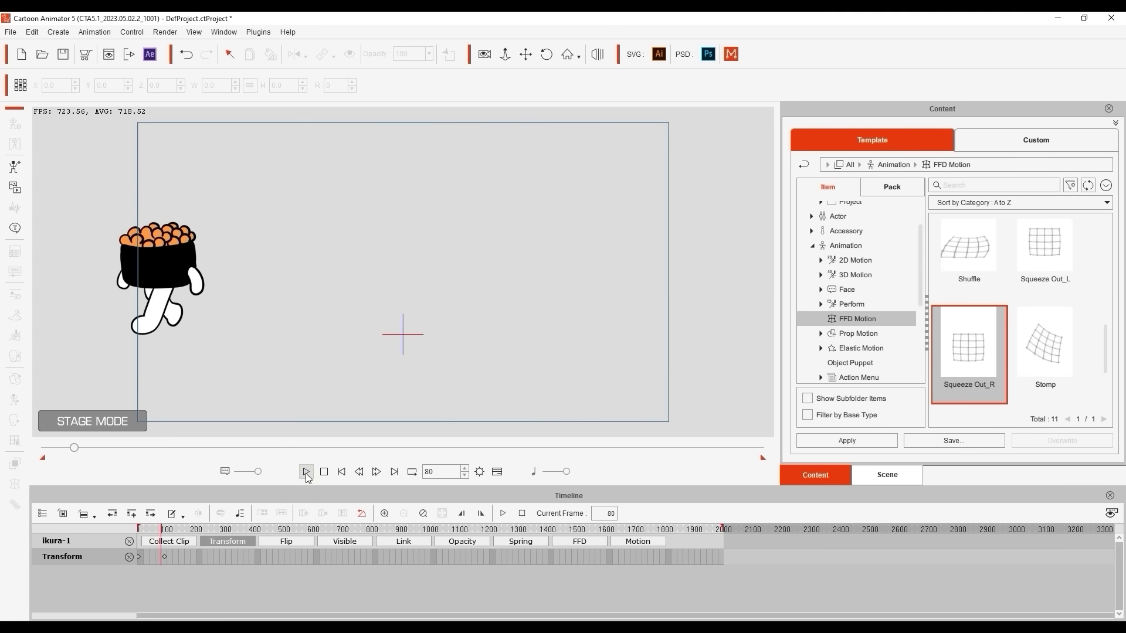
pyautogui.moveTo(164, 534); pyautogui.dragTo(153, 538)
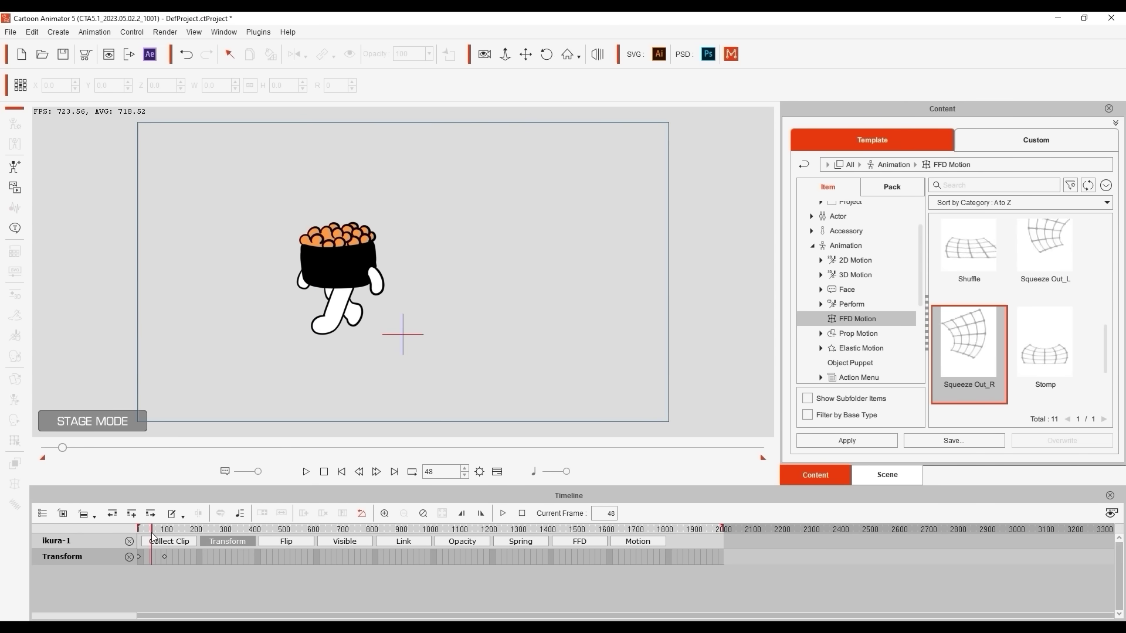
# Add the Jump FFD Motion to ikura and preview the result from the start
pyautogui.scroll(3, 1090, 348)
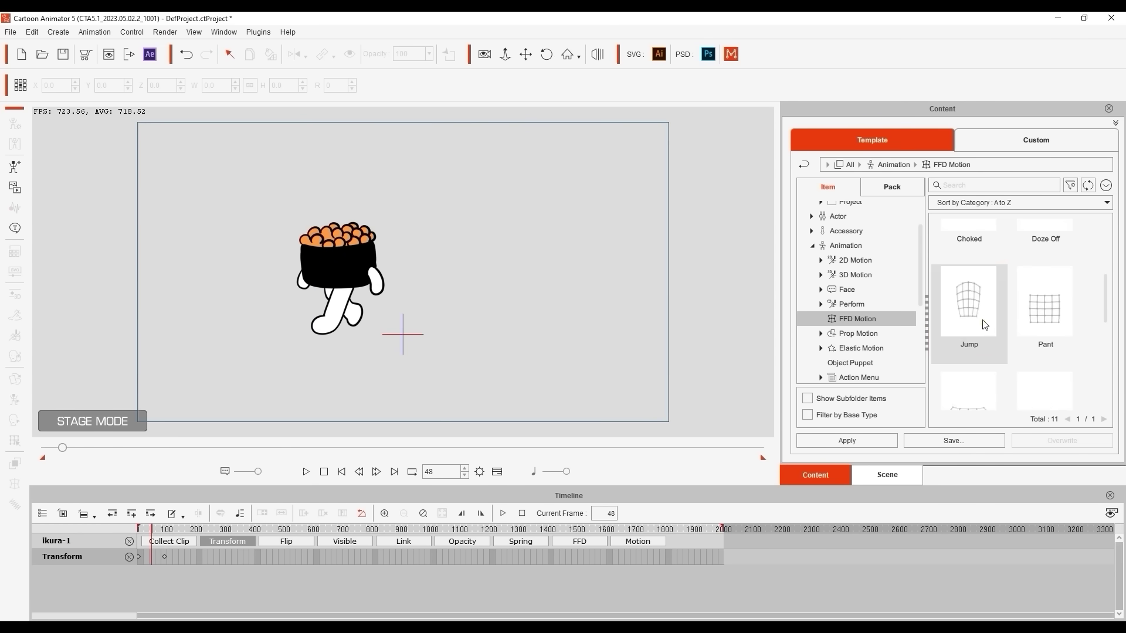
pyautogui.moveTo(979, 308); pyautogui.dragTo(368, 274)
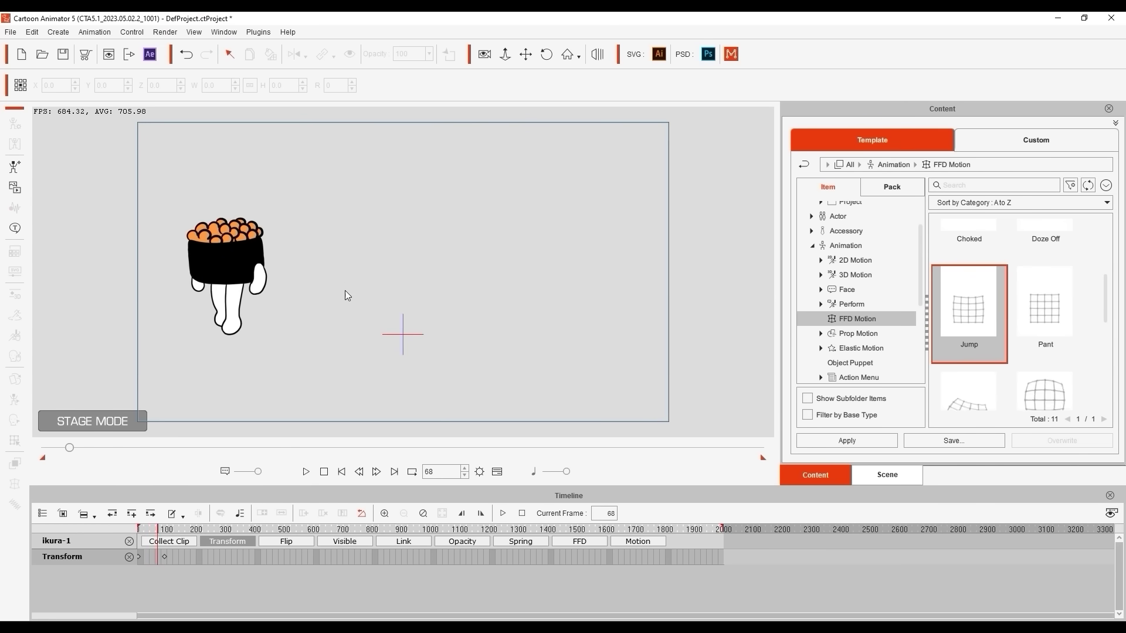
pyautogui.click(324, 472)
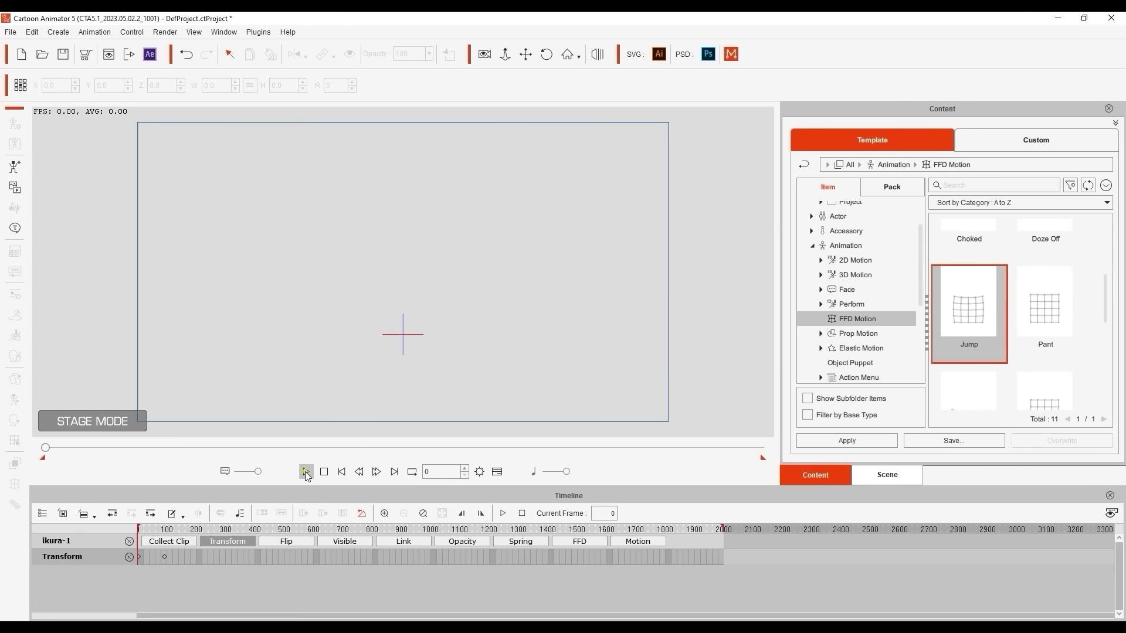
pyautogui.click(305, 472)
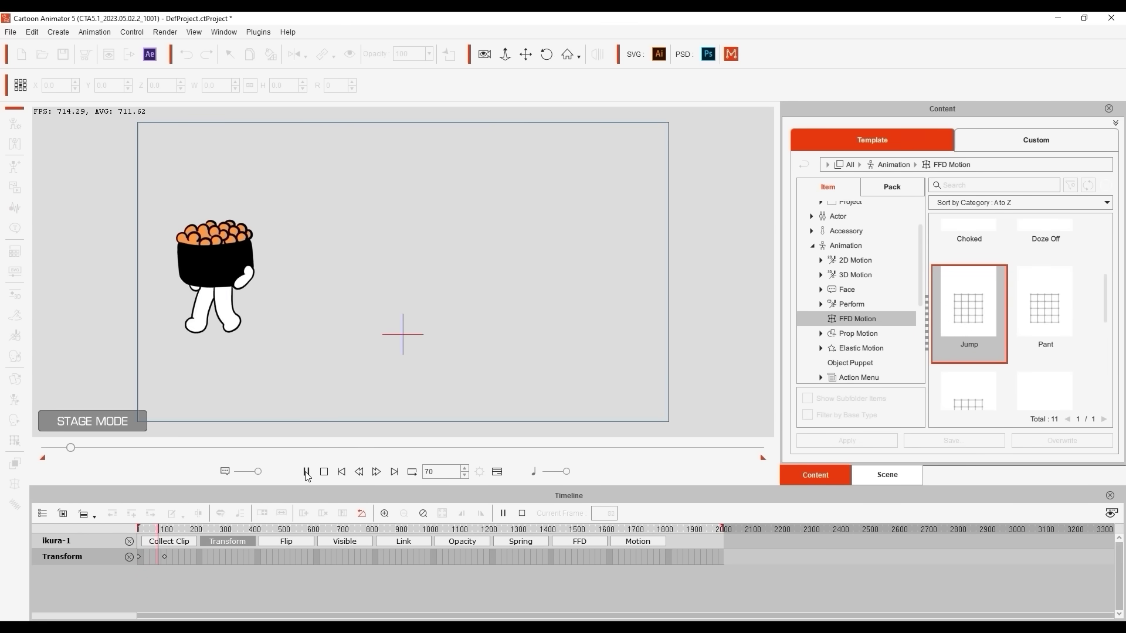
pyautogui.click(324, 472)
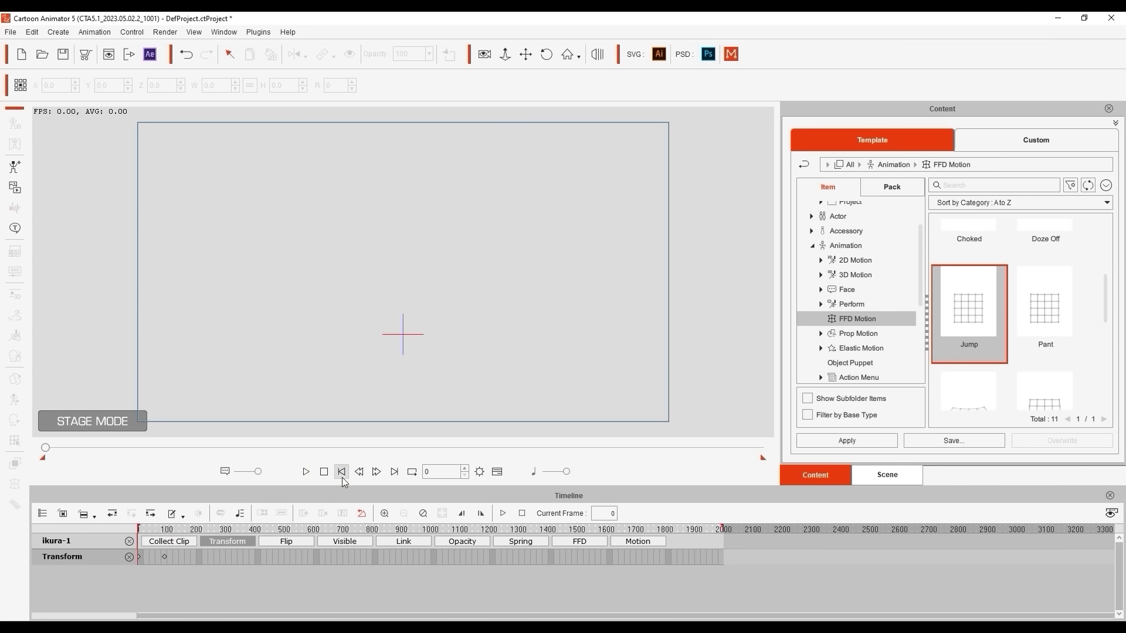
# Show the FFD clip tracks, scrub the opening frames, and play the combined squeeze and jump
pyautogui.click(602, 542)
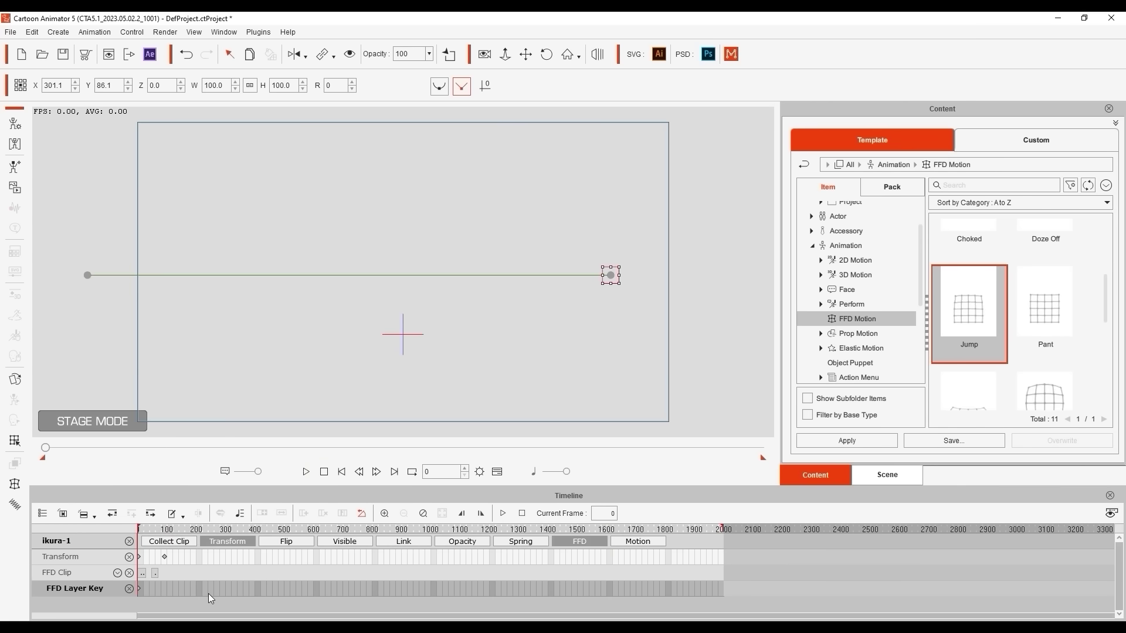
pyautogui.scroll(5, 167, 578)
pyautogui.click(157, 529)
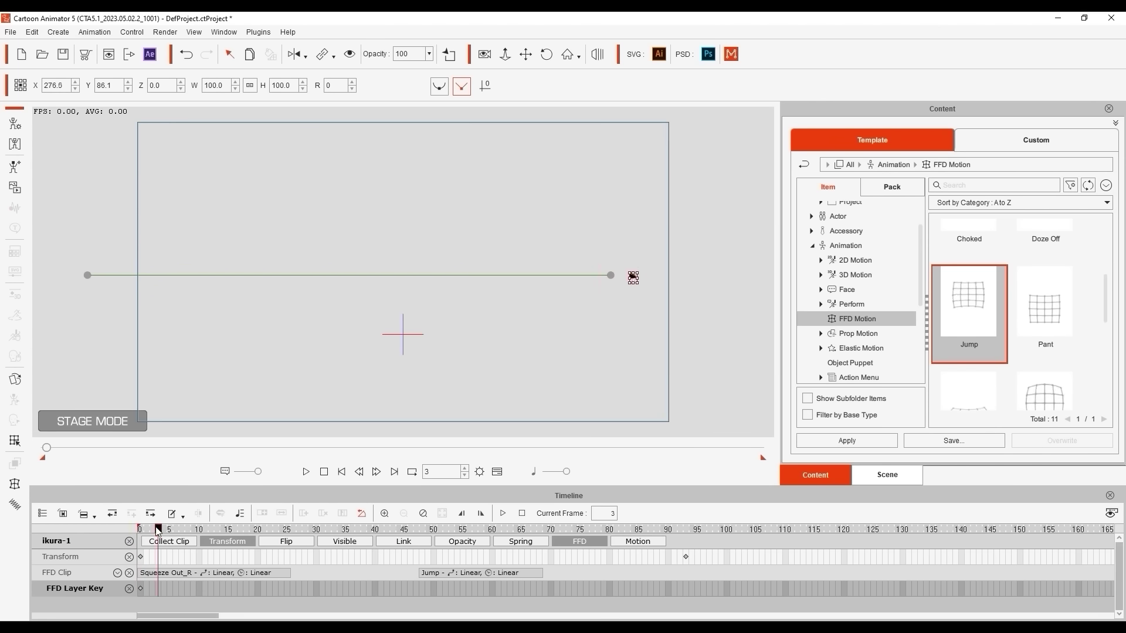
pyautogui.moveTo(158, 530); pyautogui.dragTo(669, 575)
pyautogui.click(341, 472)
pyautogui.click(306, 472)
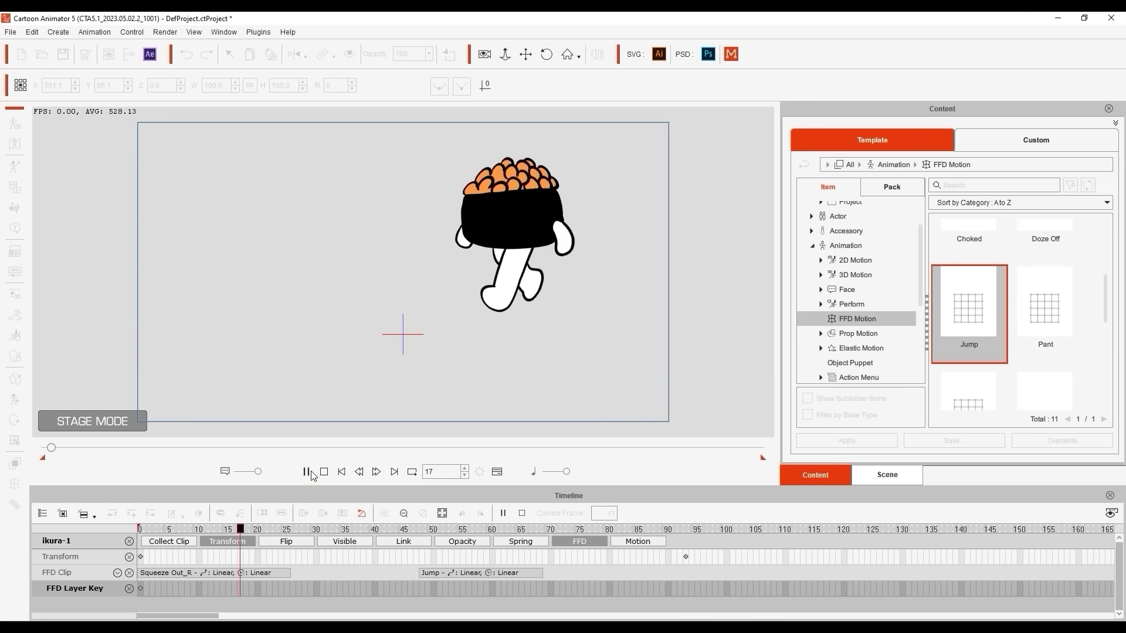
pyautogui.click(307, 473)
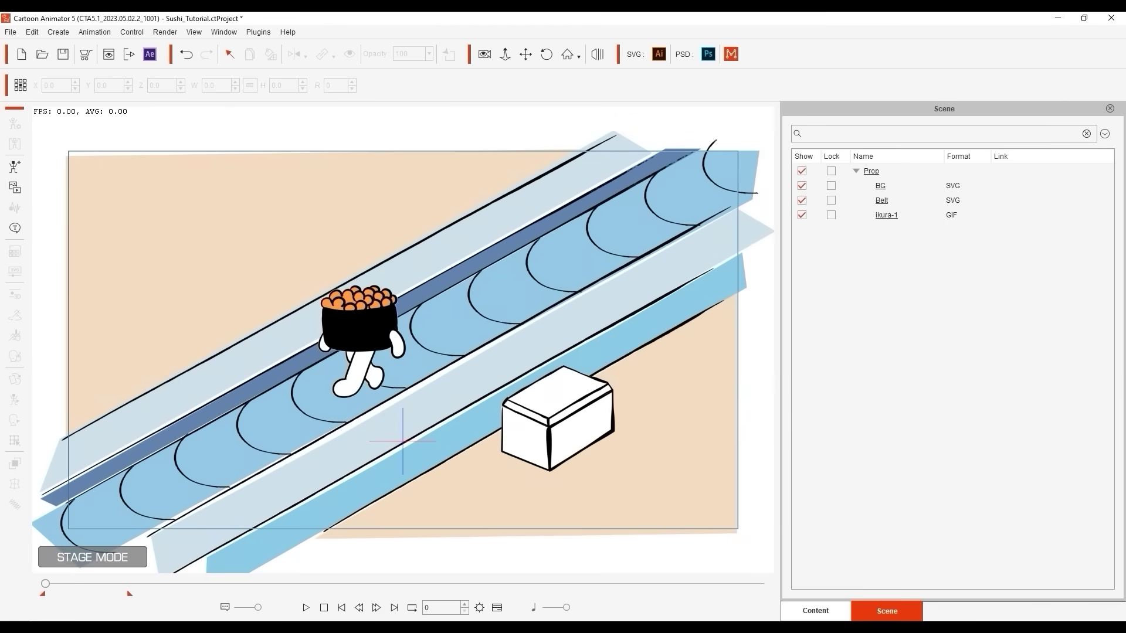
# Add the ebi sushi GIF to the stage, reposition a sushi along the belt, and preview
pyautogui.hotkey('alt', 'Tab')
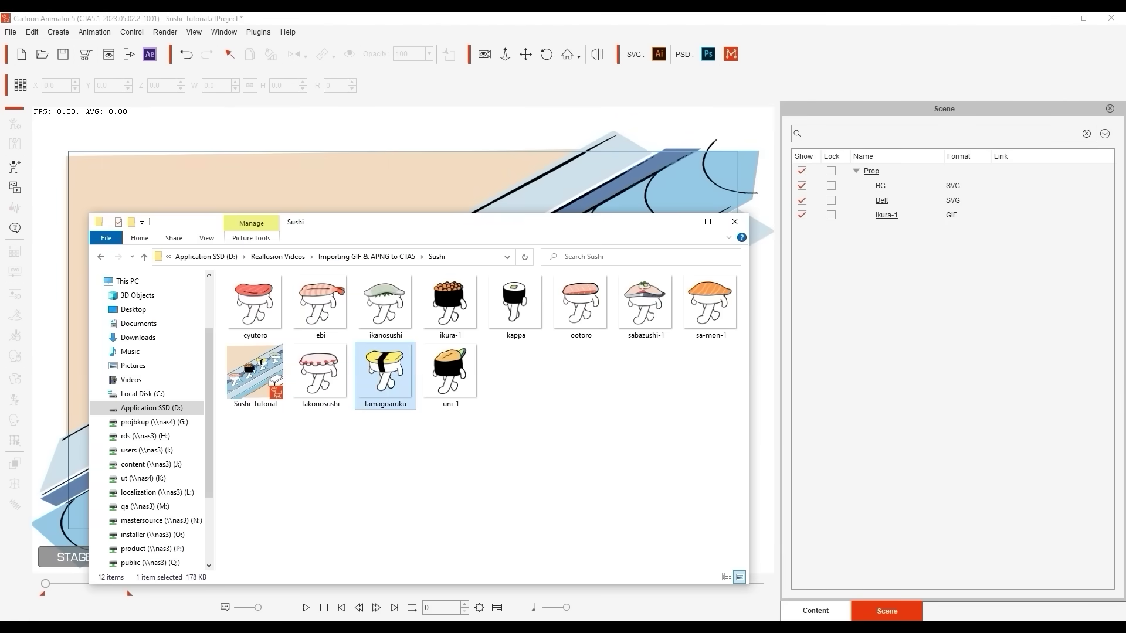
pyautogui.moveTo(320, 302); pyautogui.dragTo(309, 211)
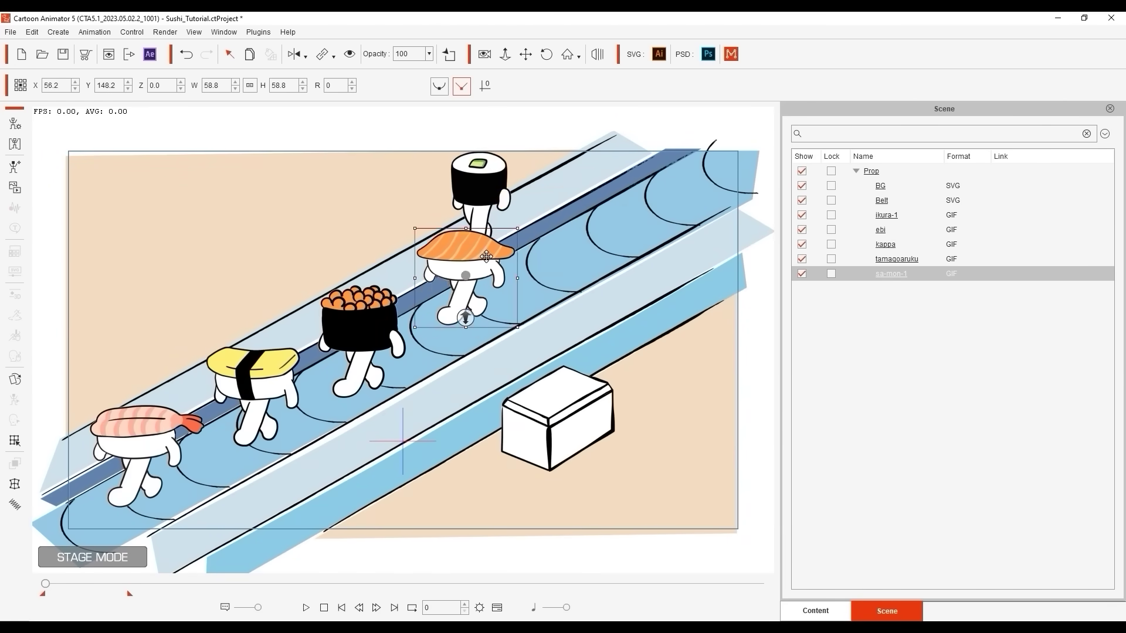
pyautogui.moveTo(135, 434); pyautogui.dragTo(129, 437)
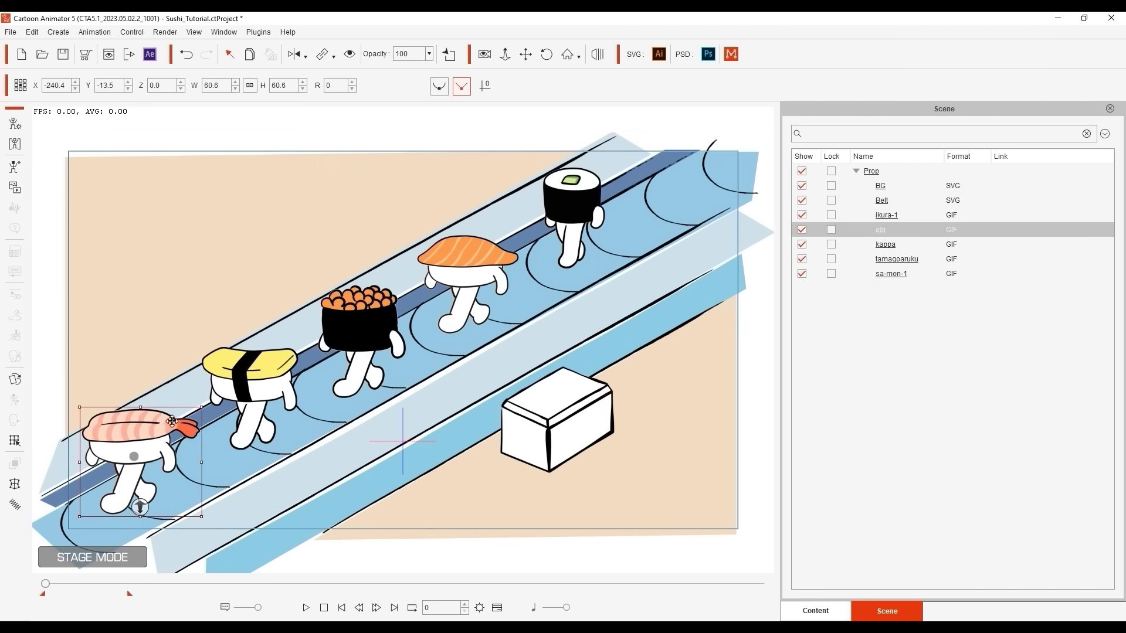
pyautogui.click(675, 484)
pyautogui.click(306, 608)
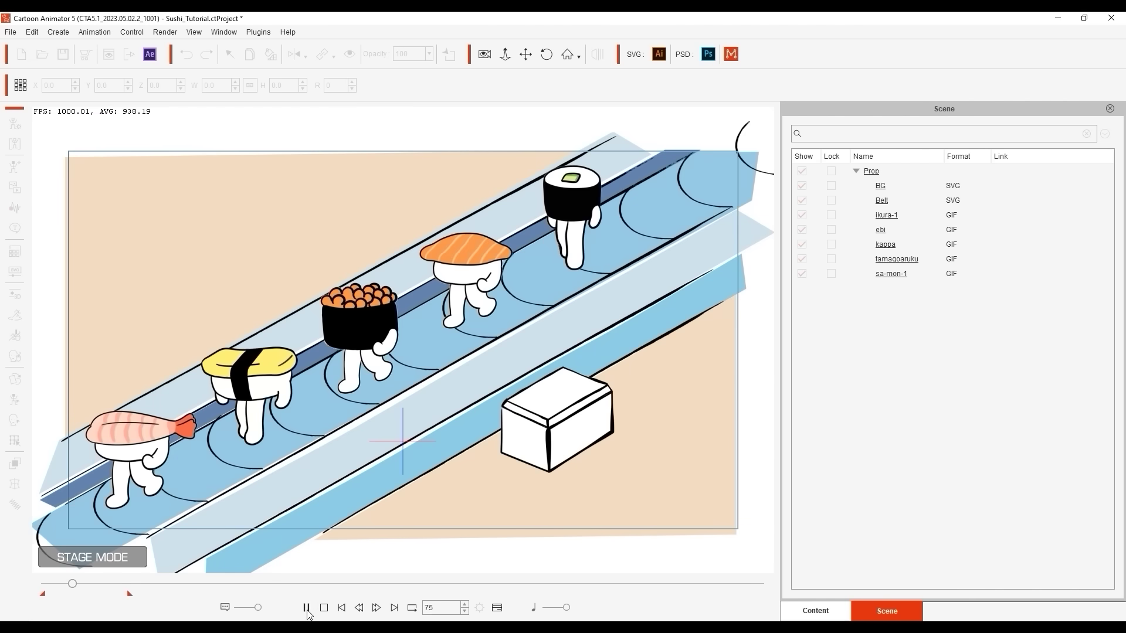
pyautogui.click(324, 608)
# Apply a squeeze motion template from the content library and preview it
pyautogui.click(815, 611)
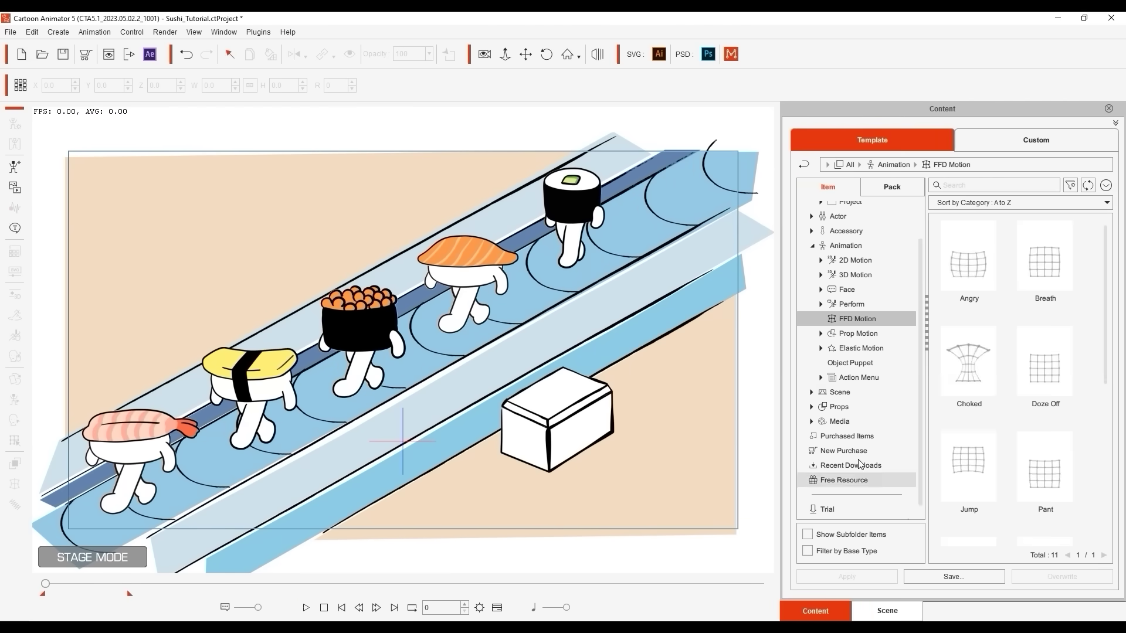
pyautogui.scroll(-5, 1008, 381)
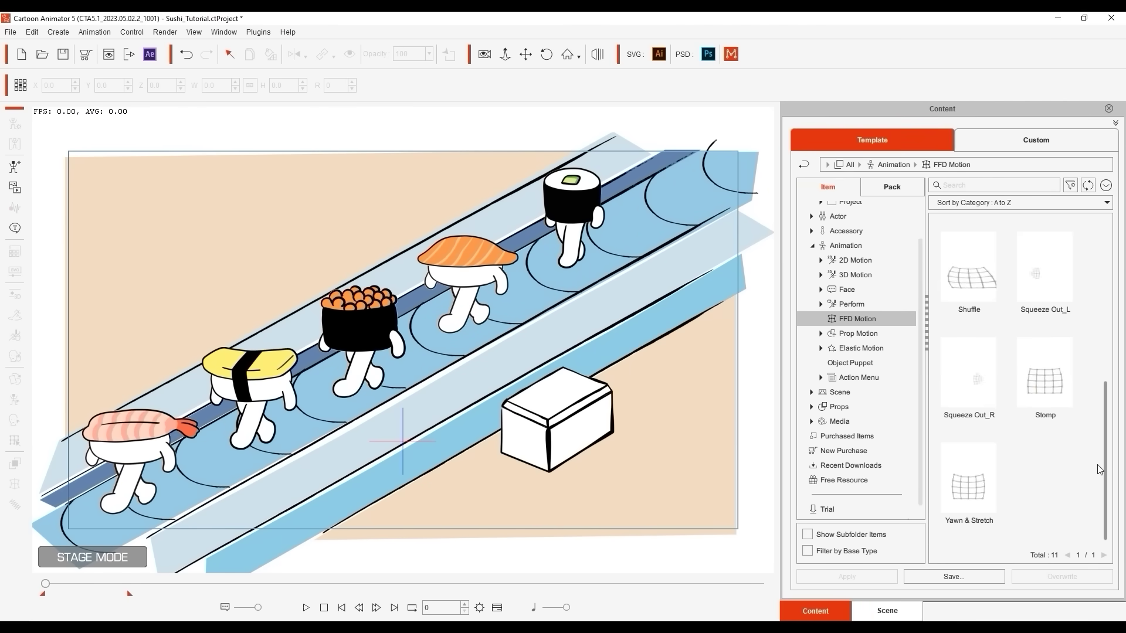
pyautogui.moveTo(969, 375); pyautogui.dragTo(572, 196)
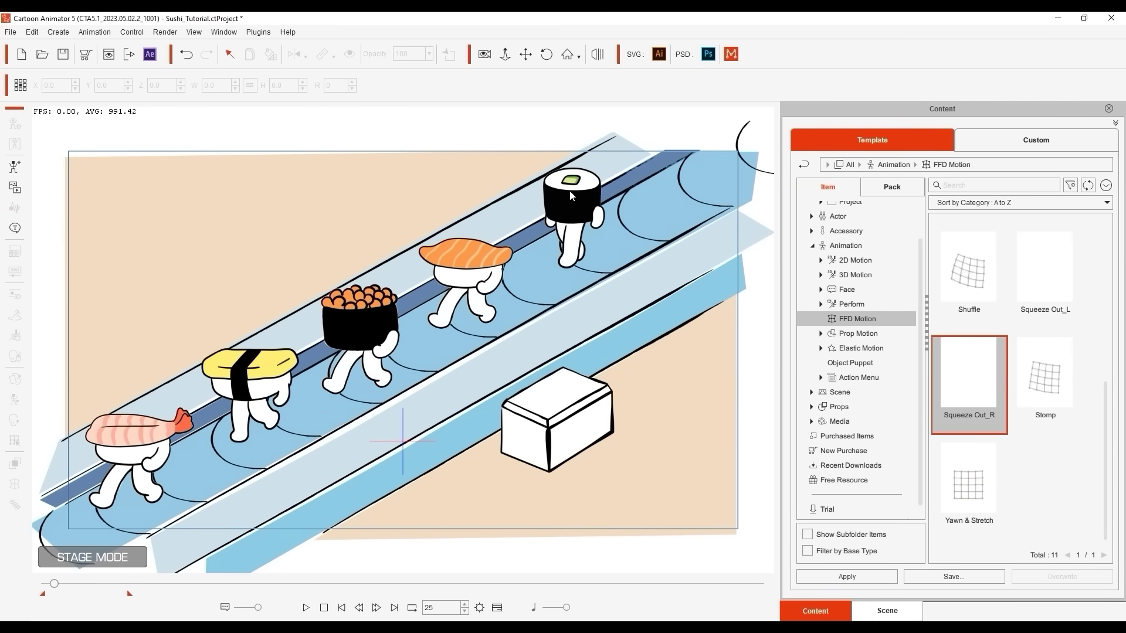
pyautogui.click(305, 608)
# Apply the Jump motion to the salmon sushi and play the walking scene
pyautogui.scroll(3, 1045, 474)
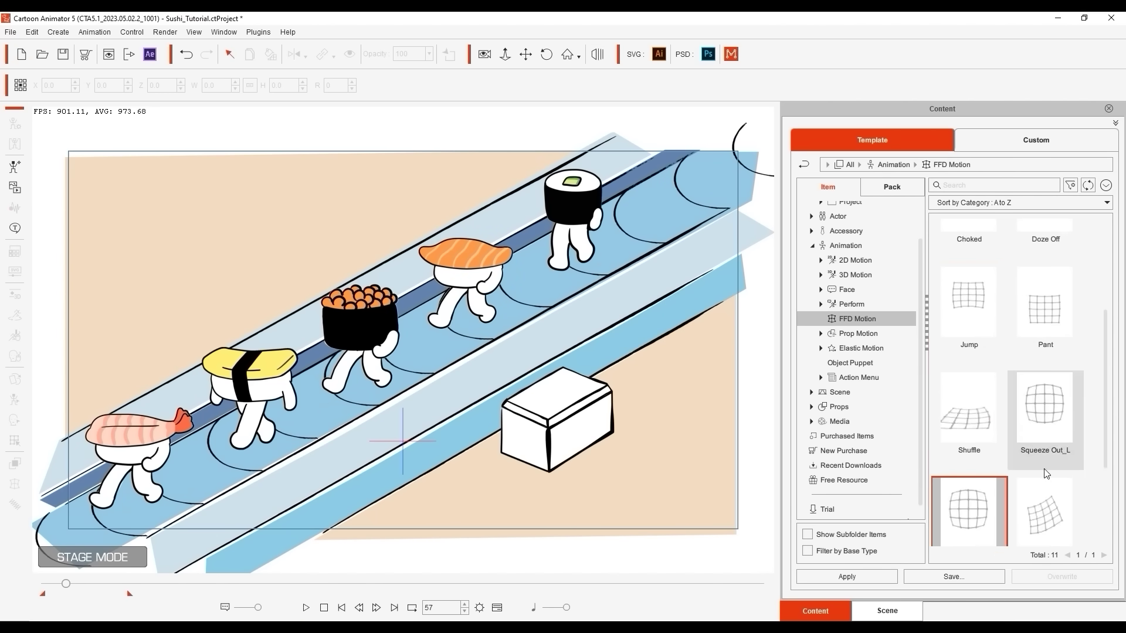
pyautogui.scroll(1, 1046, 474)
pyautogui.click(968, 354)
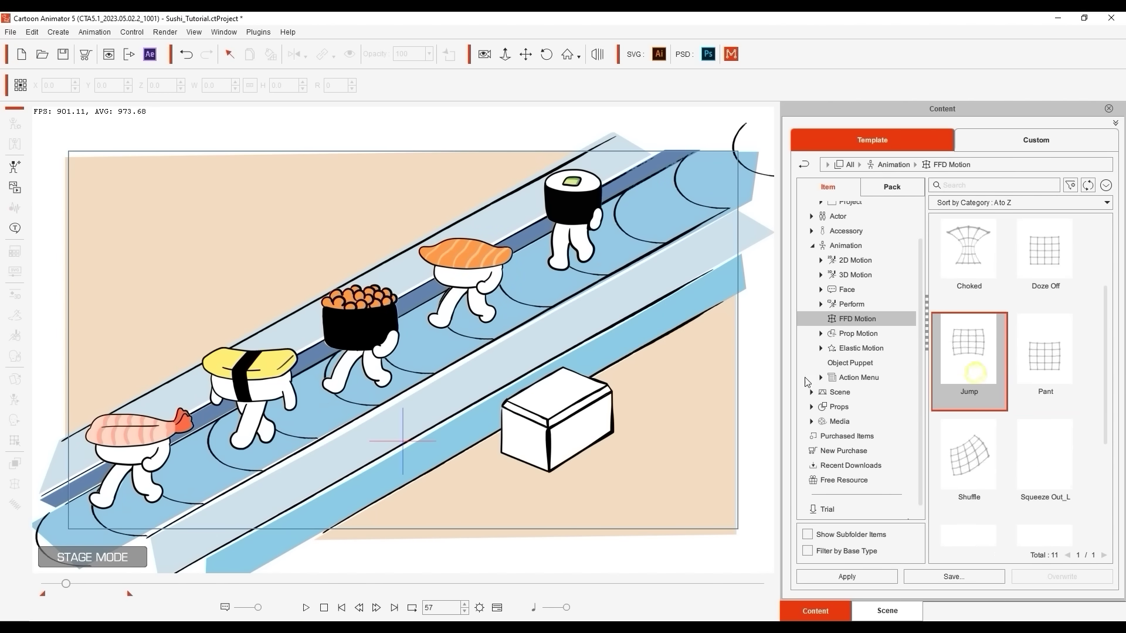
pyautogui.click(306, 608)
pyautogui.moveTo(955, 381); pyautogui.dragTo(468, 278)
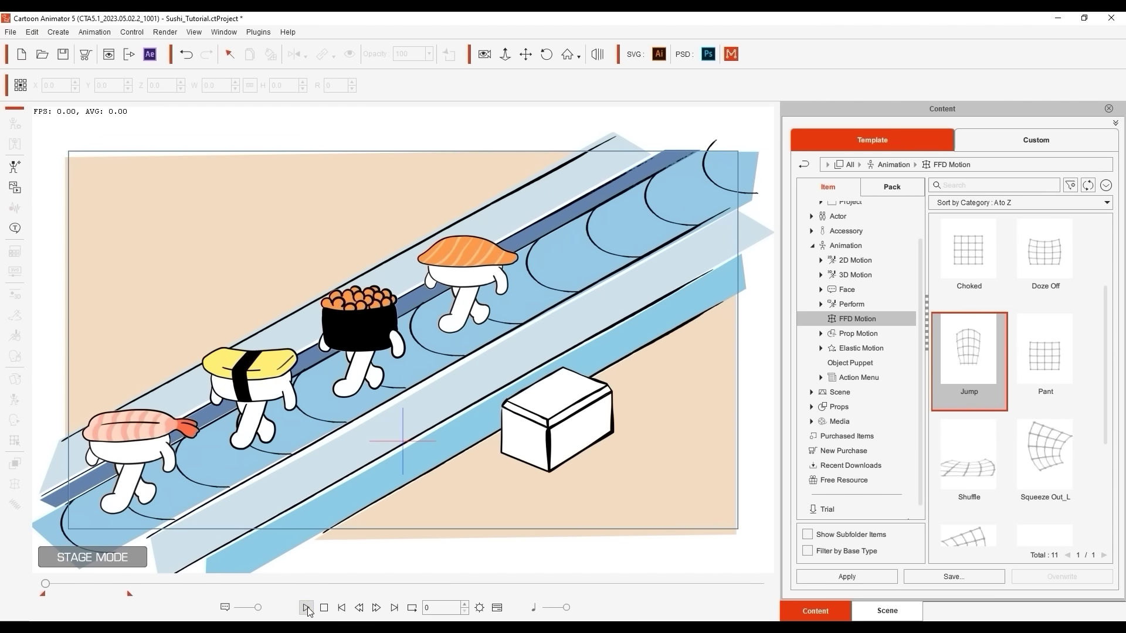
pyautogui.click(306, 607)
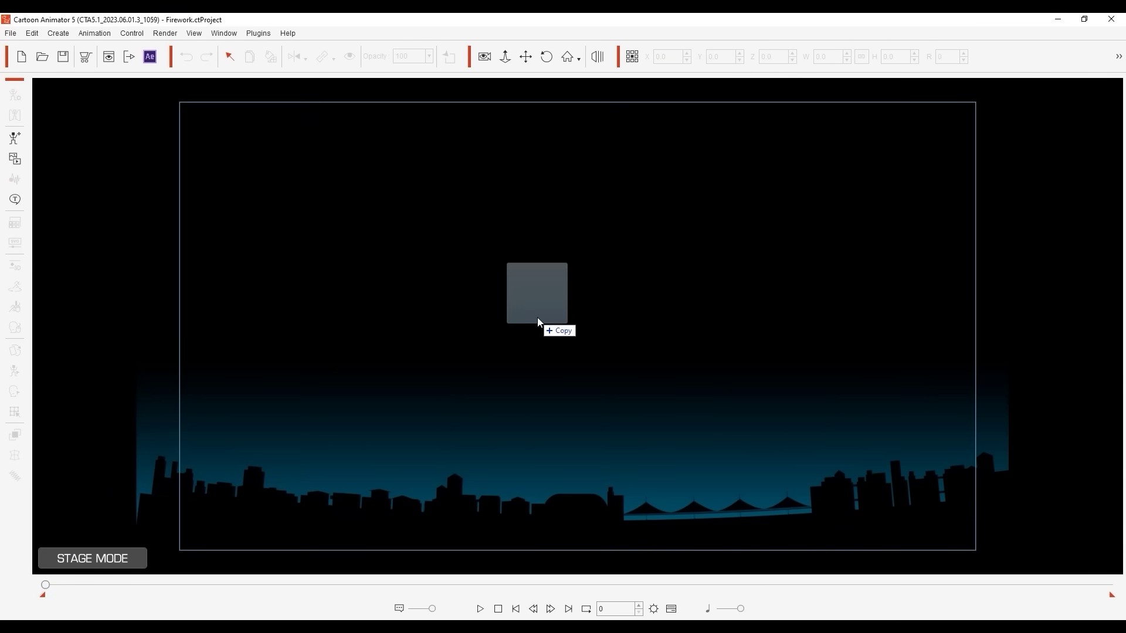
# Import animated_firework.png as a Forever-looping prop over the skyline and play it
pyautogui.moveTo(538, 322); pyautogui.dragTo(540, 322)
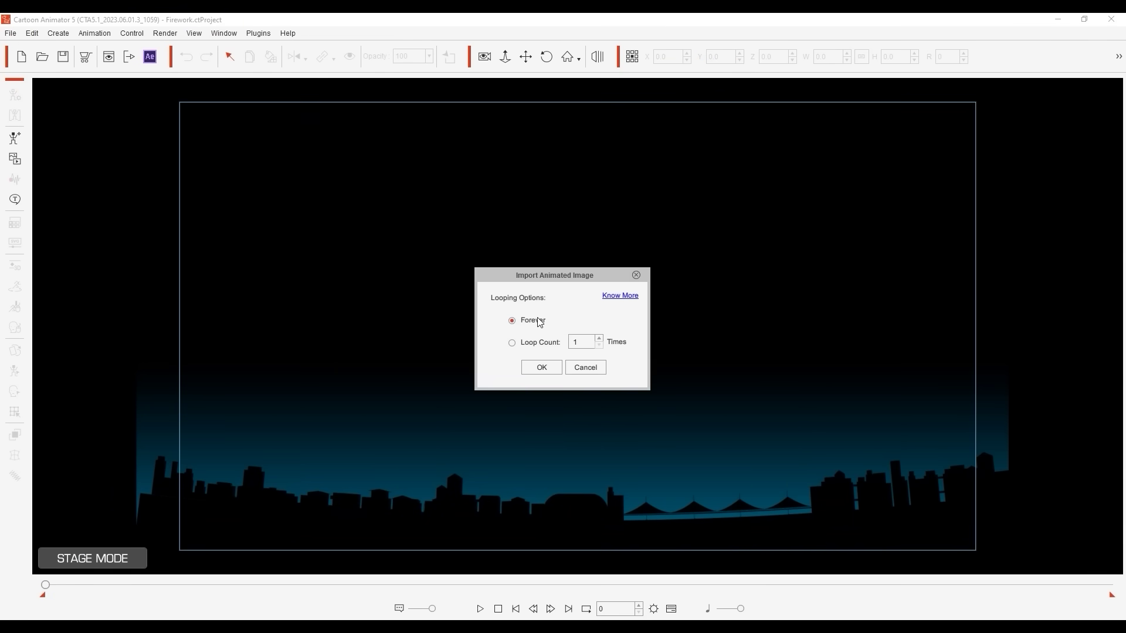
pyautogui.click(557, 370)
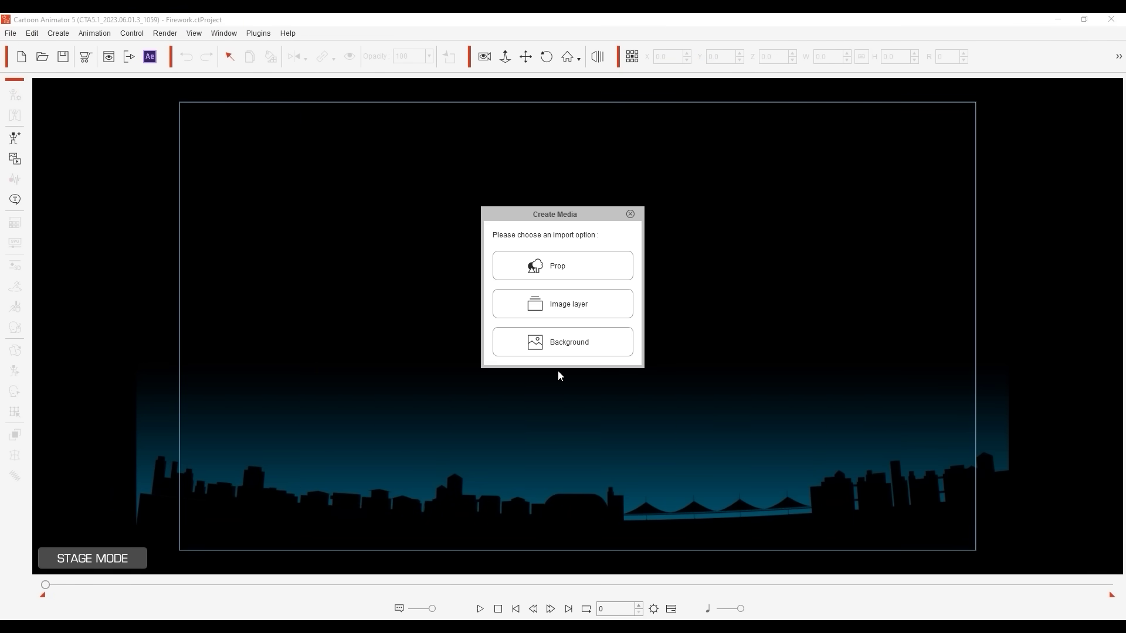
pyautogui.click(585, 281)
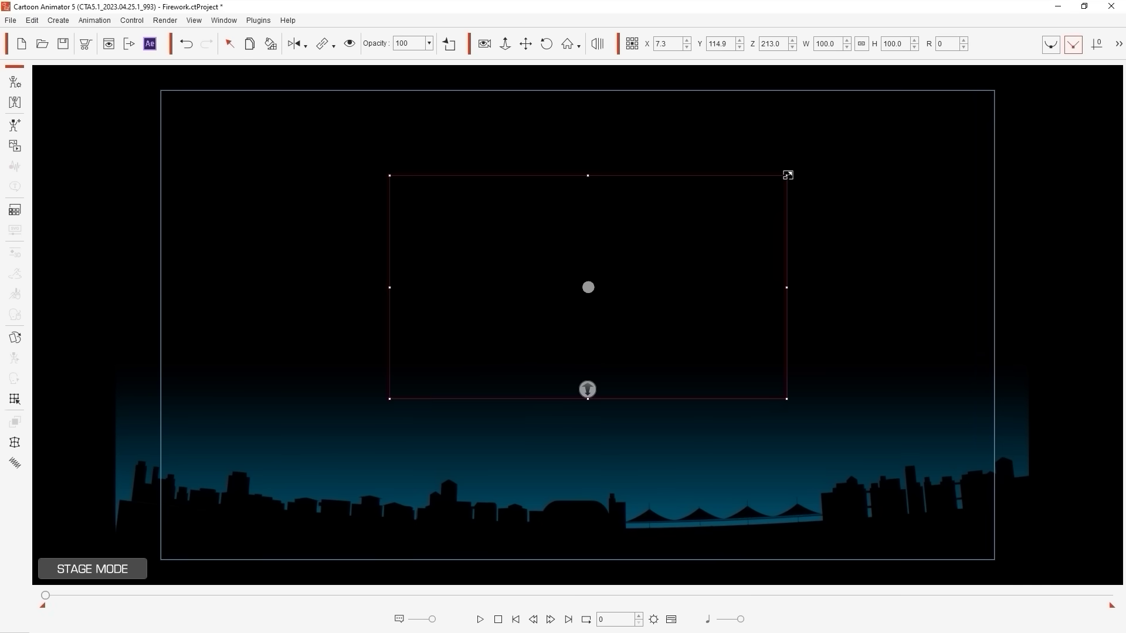
pyautogui.click(481, 620)
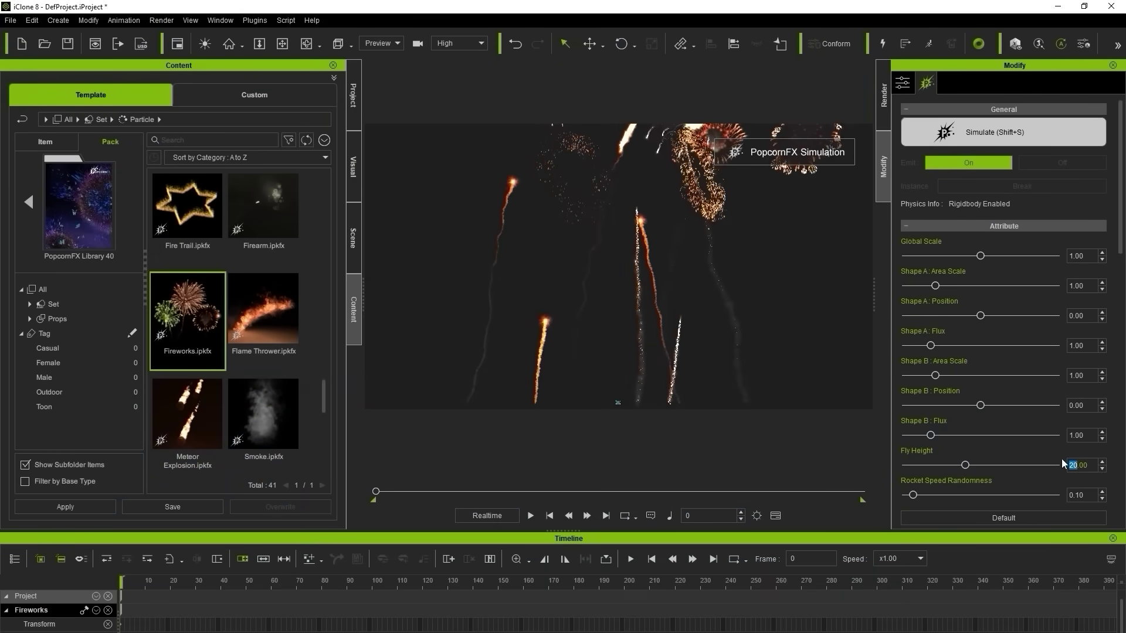
# Set the fireworks Fly Height to 15, then export an HD 720p PNG image sequence
pyautogui.write('15')
pyautogui.press('Return')
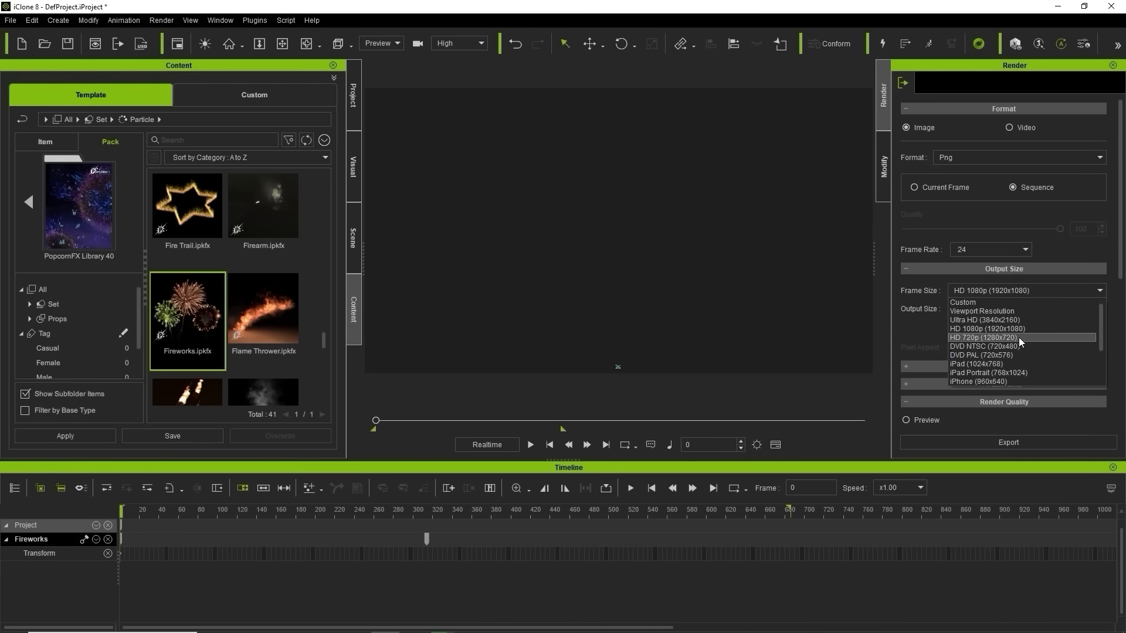
pyautogui.click(1021, 337)
pyautogui.scroll(-5, 1023, 352)
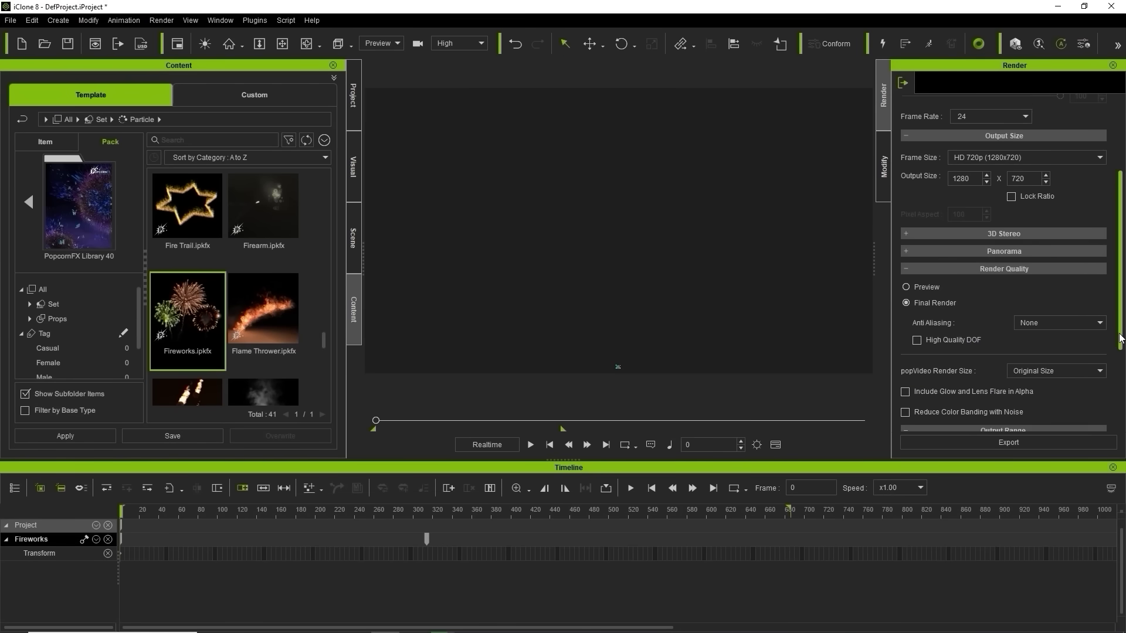
pyautogui.click(1034, 449)
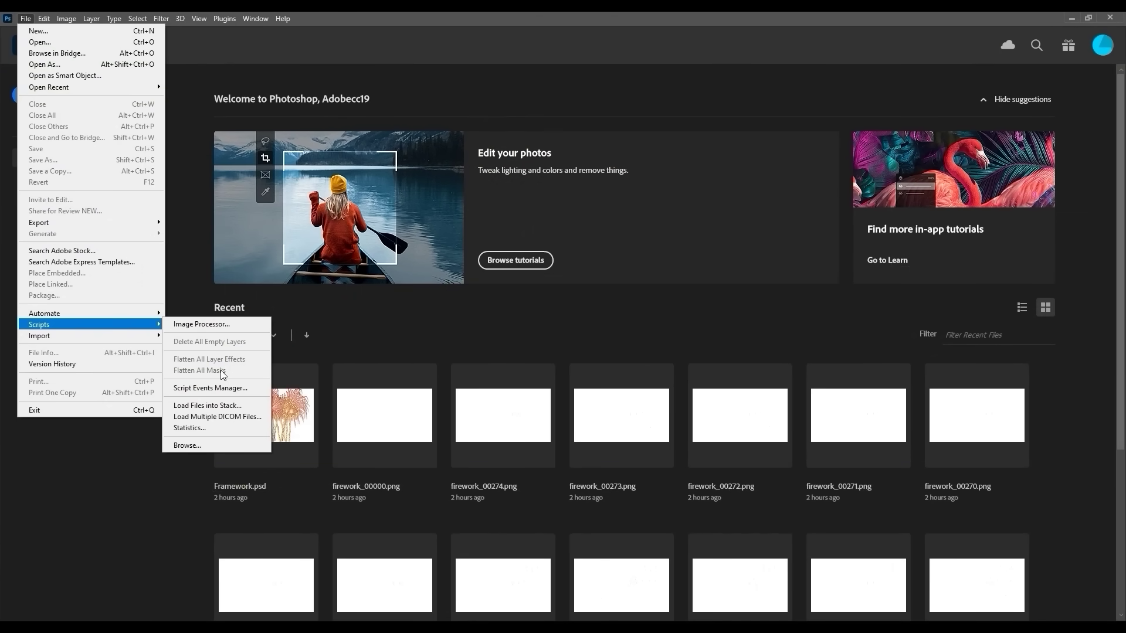
# Select every firework PNG frame, from firework_00000.png on, in Load Files into Stack
pyautogui.click(264, 409)
pyautogui.click(610, 282)
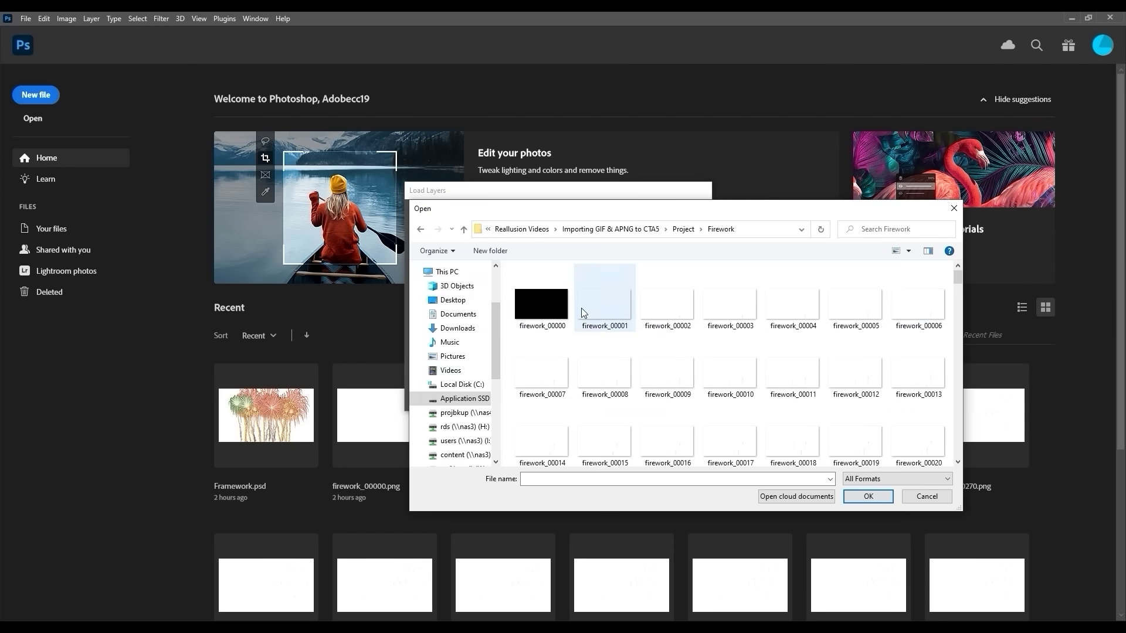
pyautogui.scroll(-1, 959, 291)
pyautogui.press('Home')
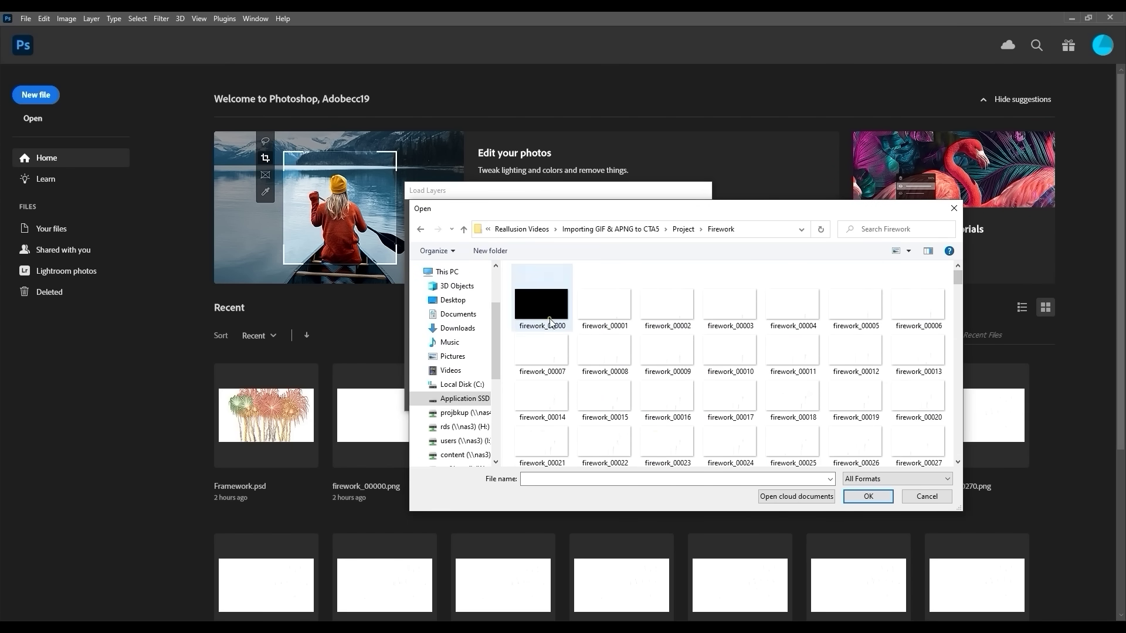
pyautogui.hotkey('ctrl', 'a')
pyautogui.click(882, 496)
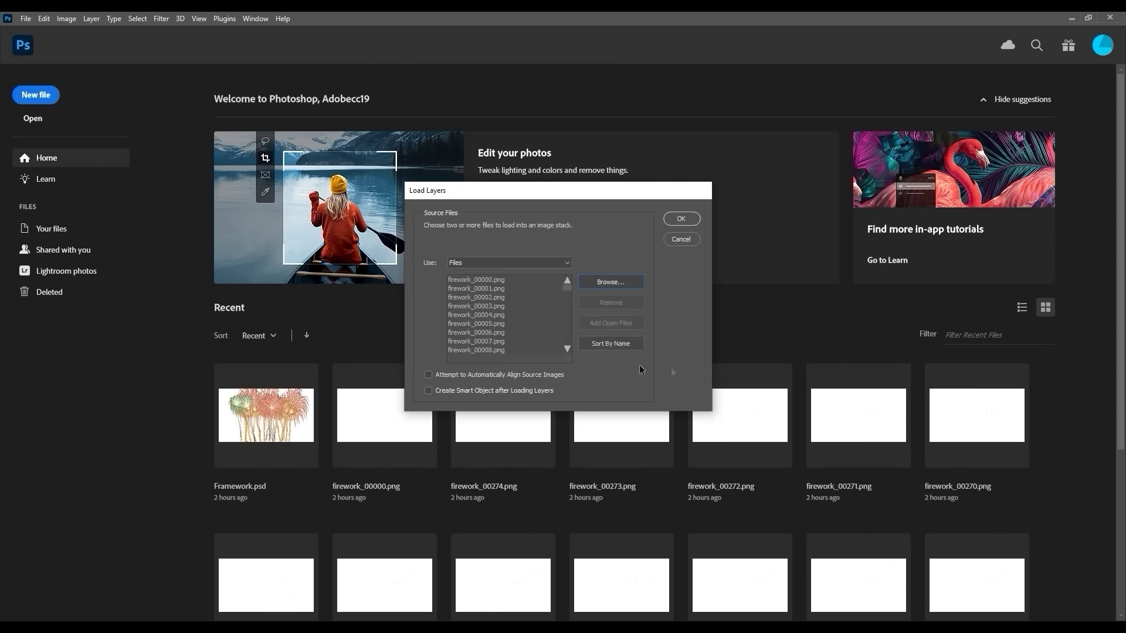
pyautogui.moveTo(567, 289)
pyautogui.mouseDown()
pyautogui.moveTo(565, 353)
pyautogui.moveTo(561, 273)
pyautogui.mouseUp()
# Load the firework frames as layers and delete the leftover Load Layers layer
pyautogui.click(681, 218)
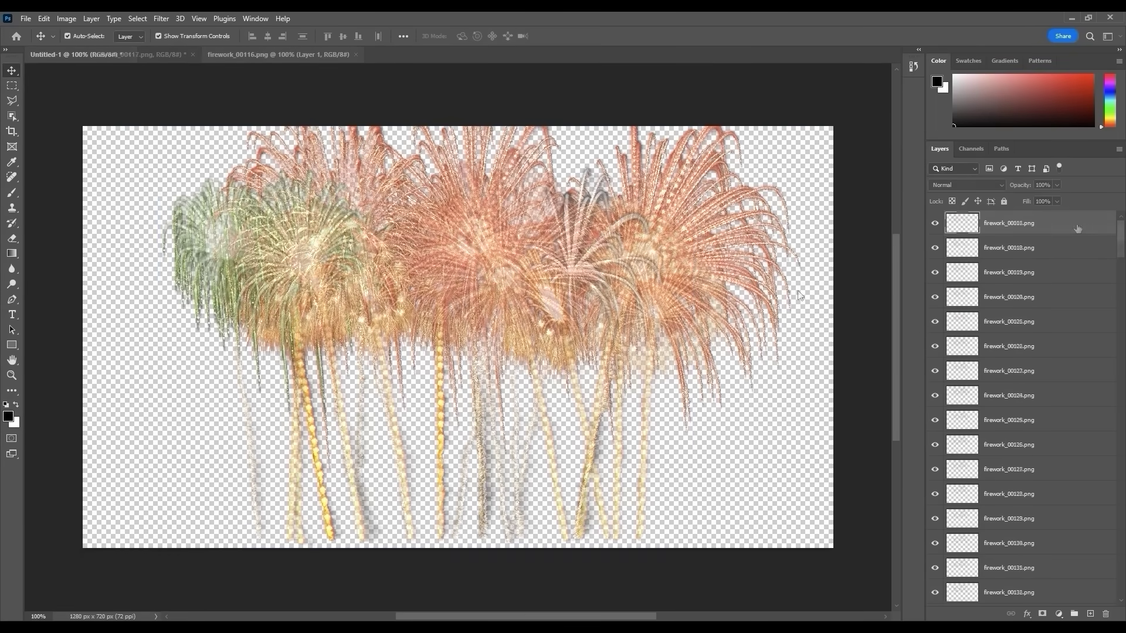
pyautogui.click(1105, 613)
pyautogui.press('Return')
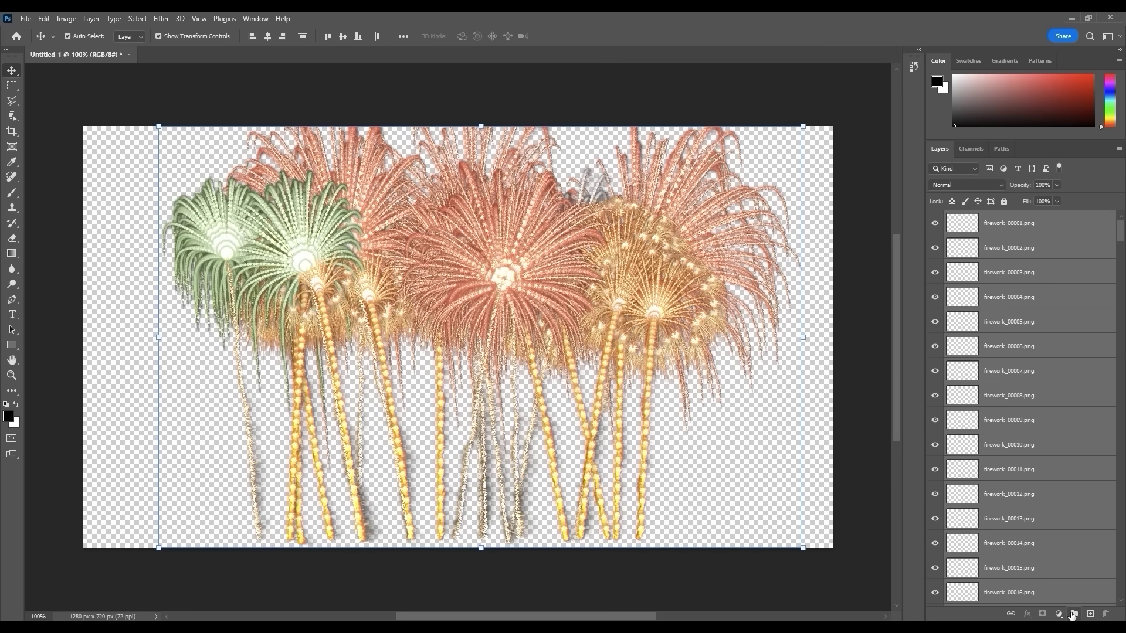
# Group the frames into Group 1, nested inside a new Framework_Sequence_TopDown group
pyautogui.hotkey('ctrl', 'g')
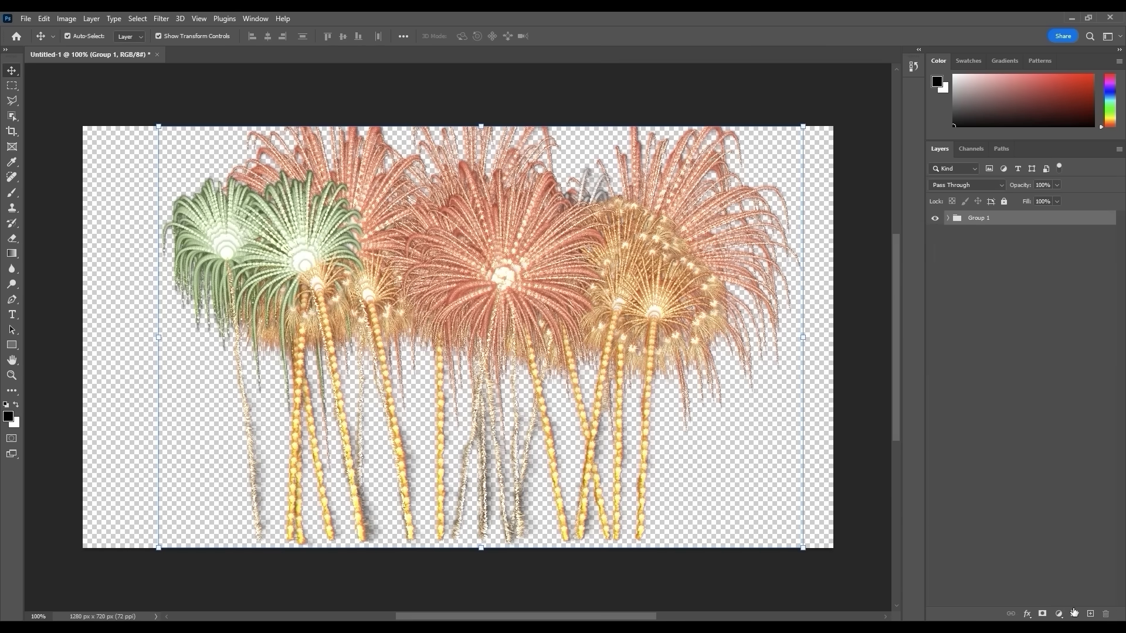
pyautogui.click(1072, 614)
pyautogui.doubleClick(977, 216)
pyautogui.write('Framework:Sequence')
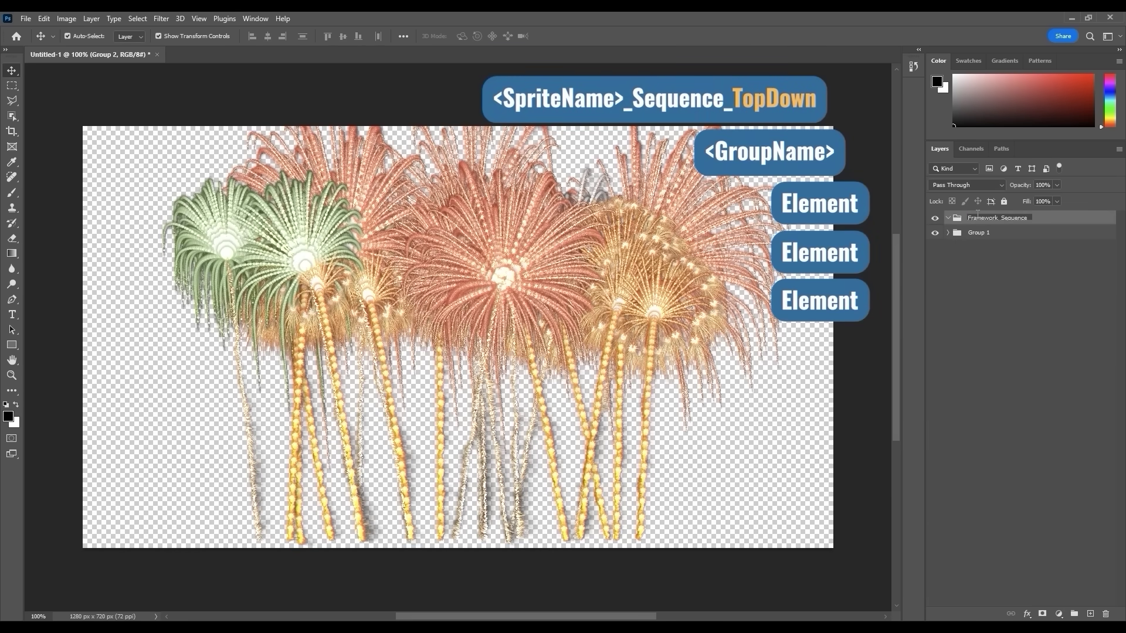
pyautogui.press('Return')
pyautogui.moveTo(979, 233); pyautogui.dragTo(1041, 223)
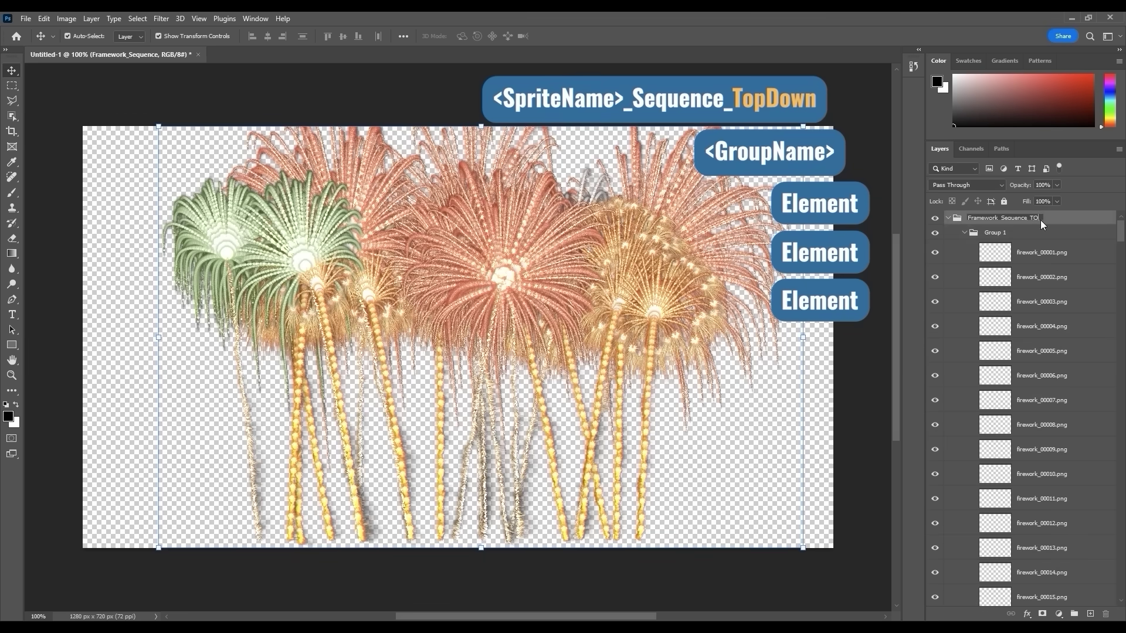
pyautogui.write('n')
pyautogui.press('Return')
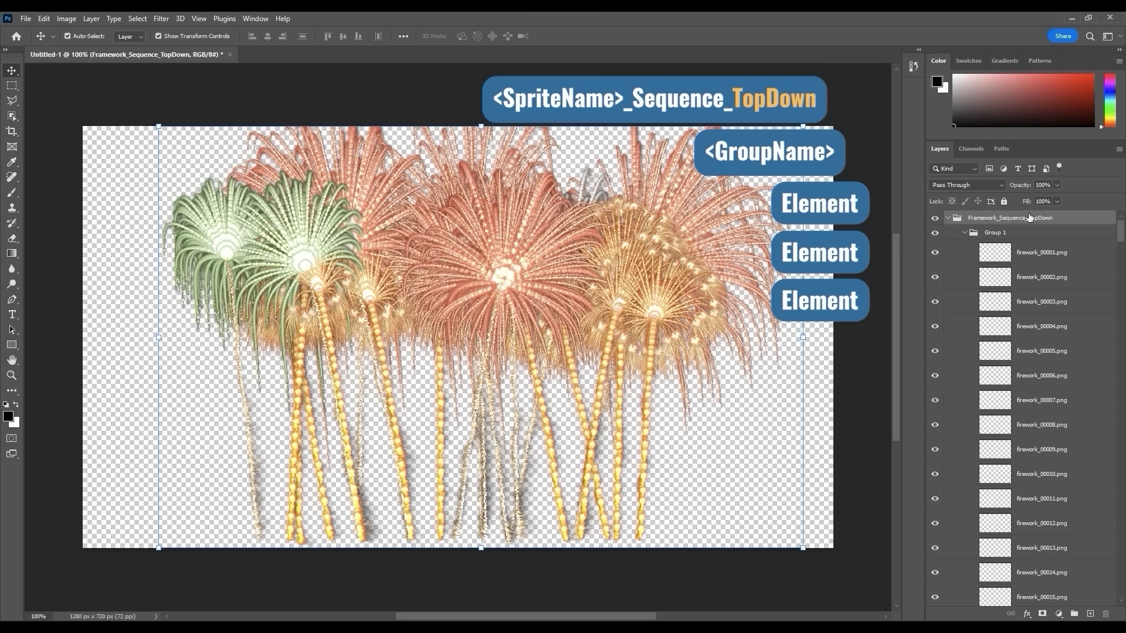
# Save the document to the Desktop as a Framework PSD file
pyautogui.click(23, 18)
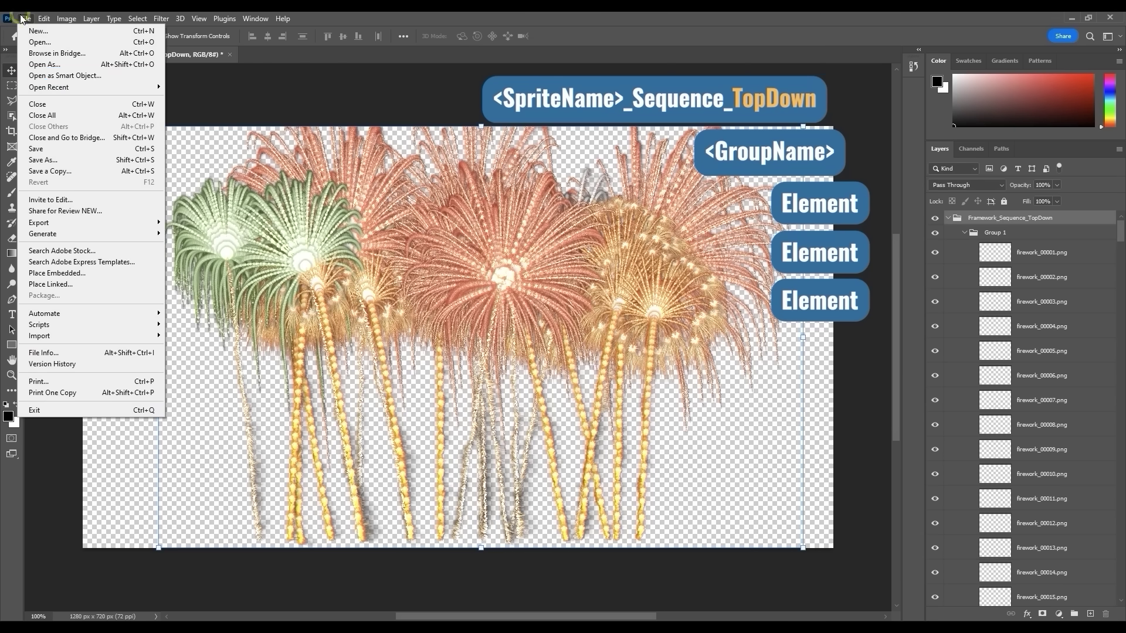
pyautogui.click(65, 164)
pyautogui.click(75, 115)
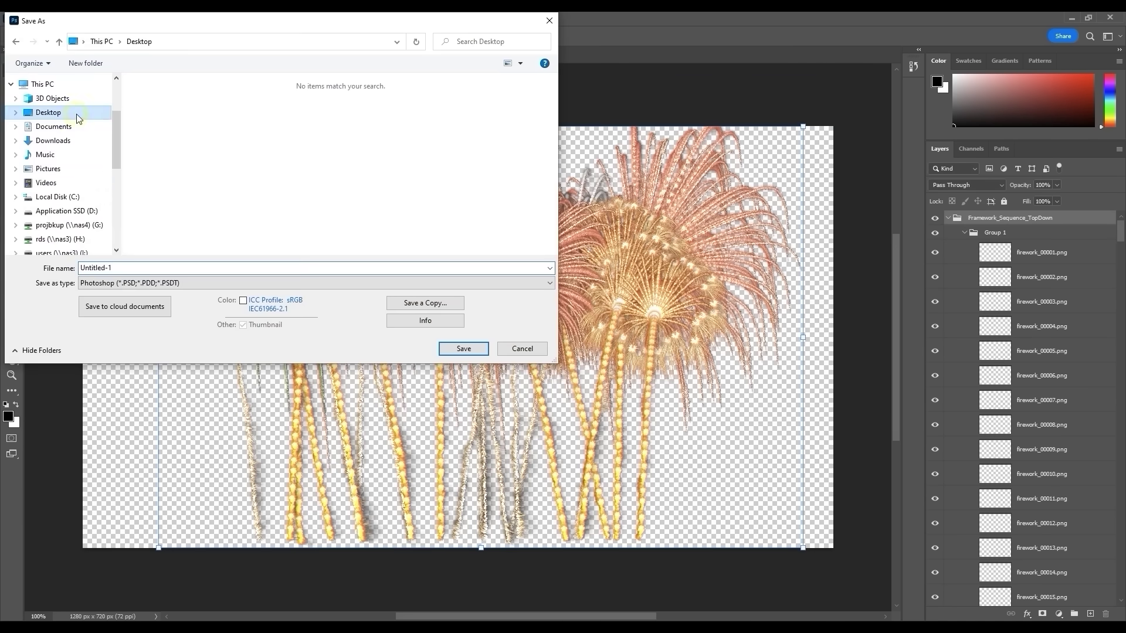
pyautogui.click(137, 268)
pyautogui.hotkey('ctrl', 'a')
pyautogui.write('Framew')
pyautogui.press('Return')
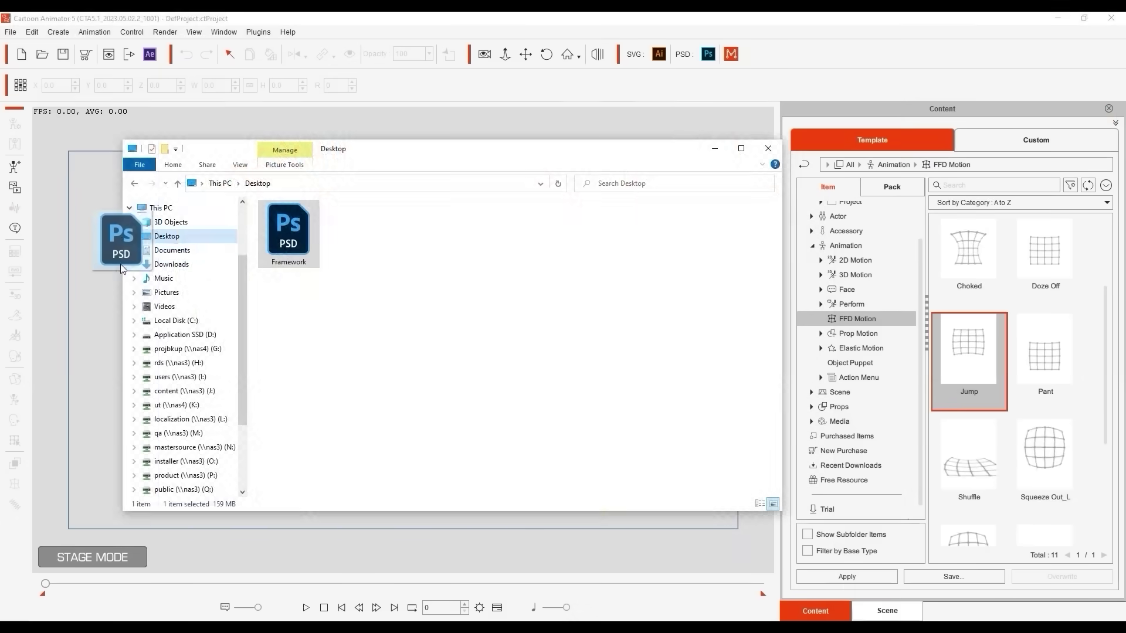
# Import the Framework PSD as a prop, apply its Group 1 action and play it
pyautogui.moveTo(122, 267); pyautogui.dragTo(380, 350)
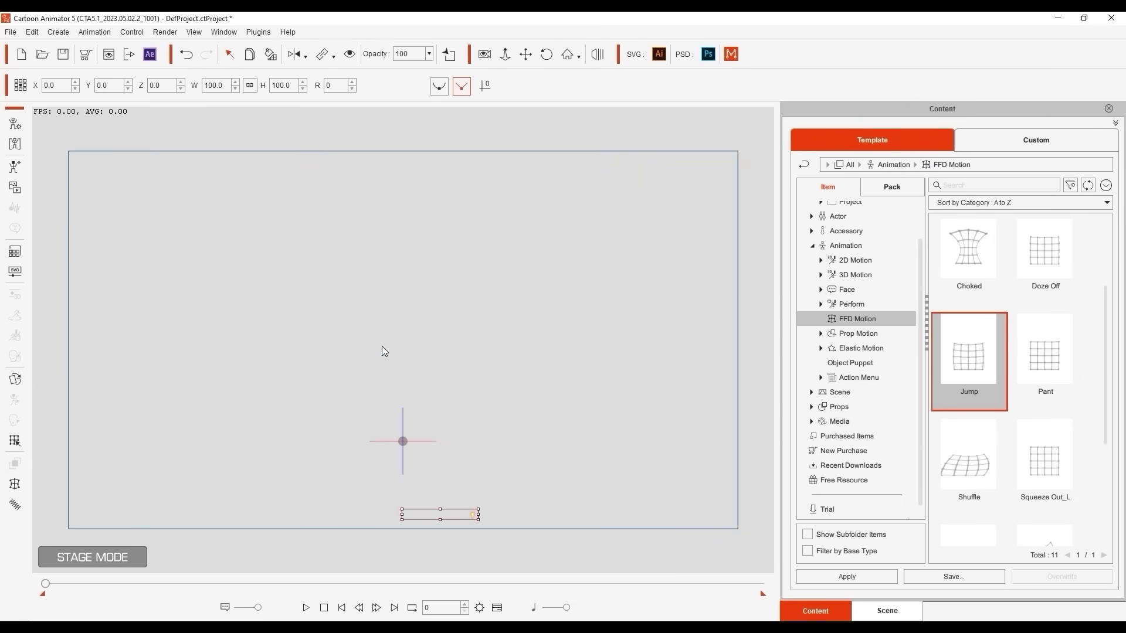
pyautogui.rightClick(446, 410)
pyautogui.moveTo(488, 421)
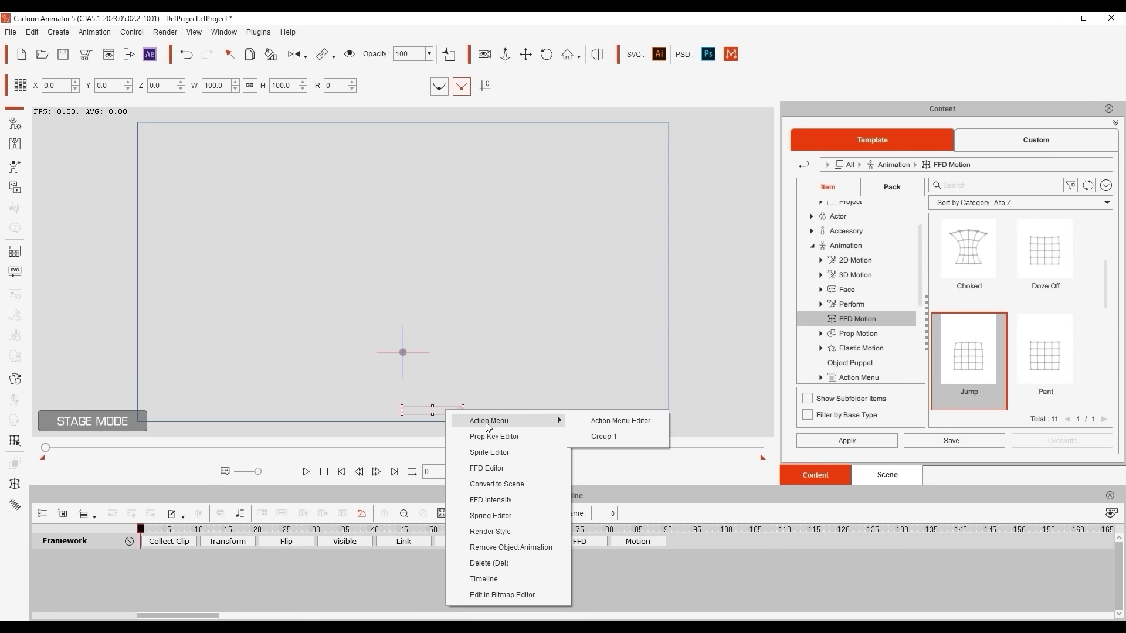
pyautogui.click(595, 437)
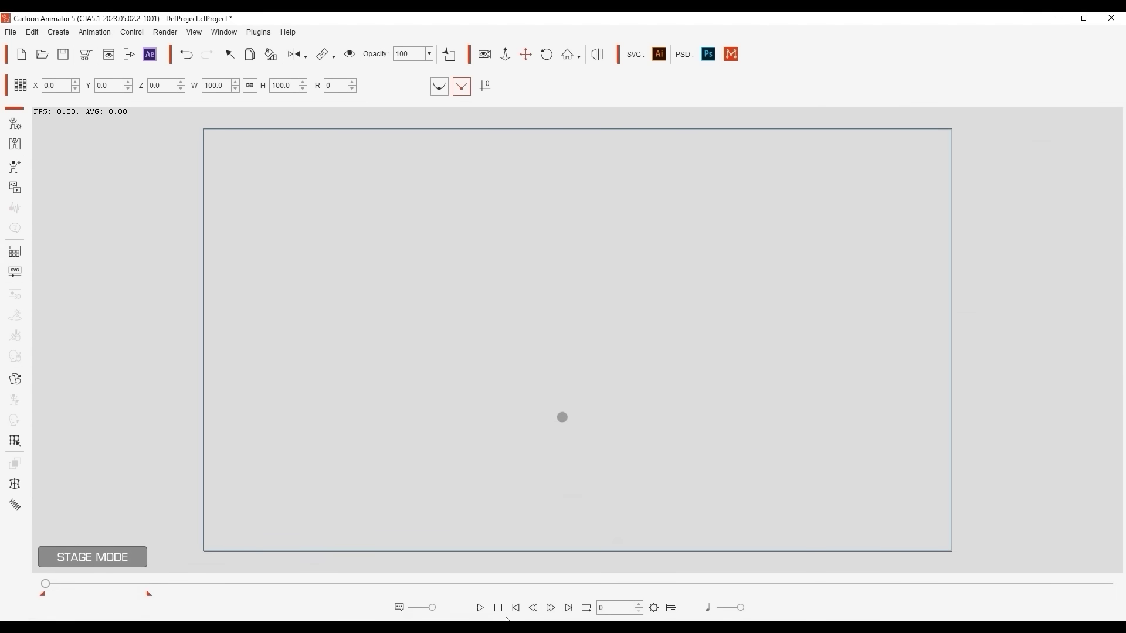
pyautogui.click(479, 608)
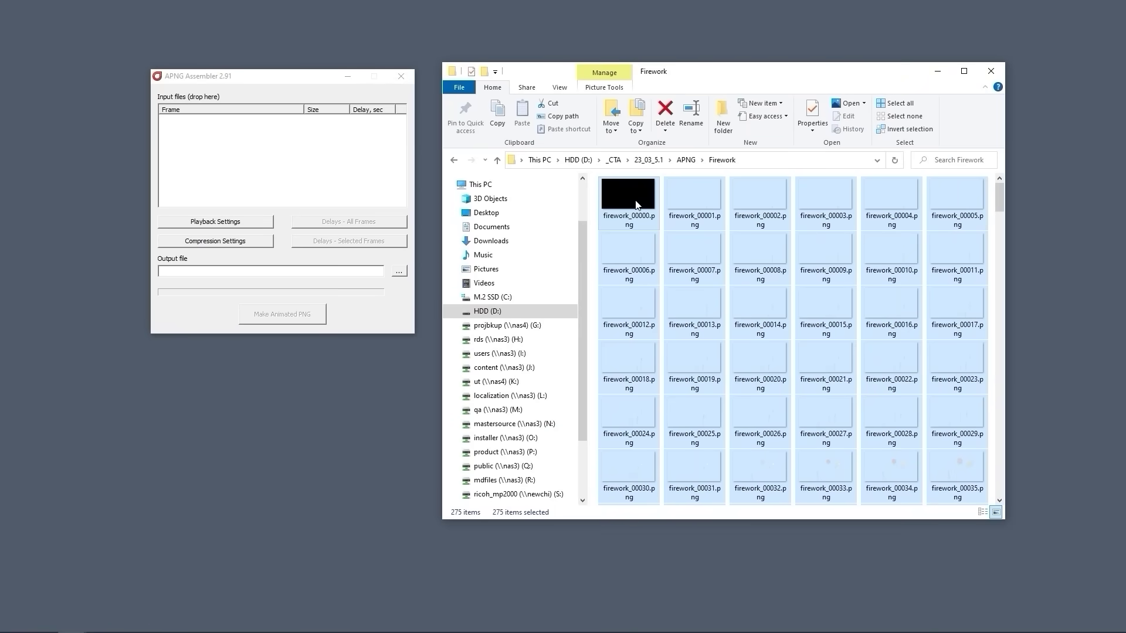
# Load the 275 firework frames and give every frame a 3/274 second delay
pyautogui.moveTo(636, 205); pyautogui.dragTo(359, 171)
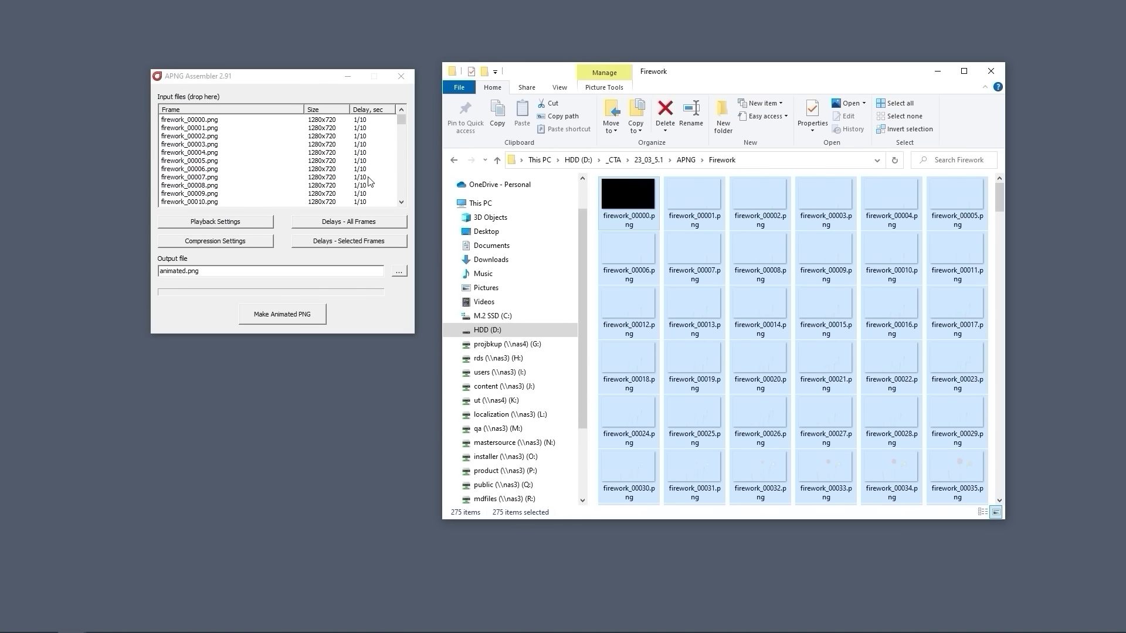
pyautogui.moveTo(401, 120); pyautogui.dragTo(403, 204)
pyautogui.click(379, 221)
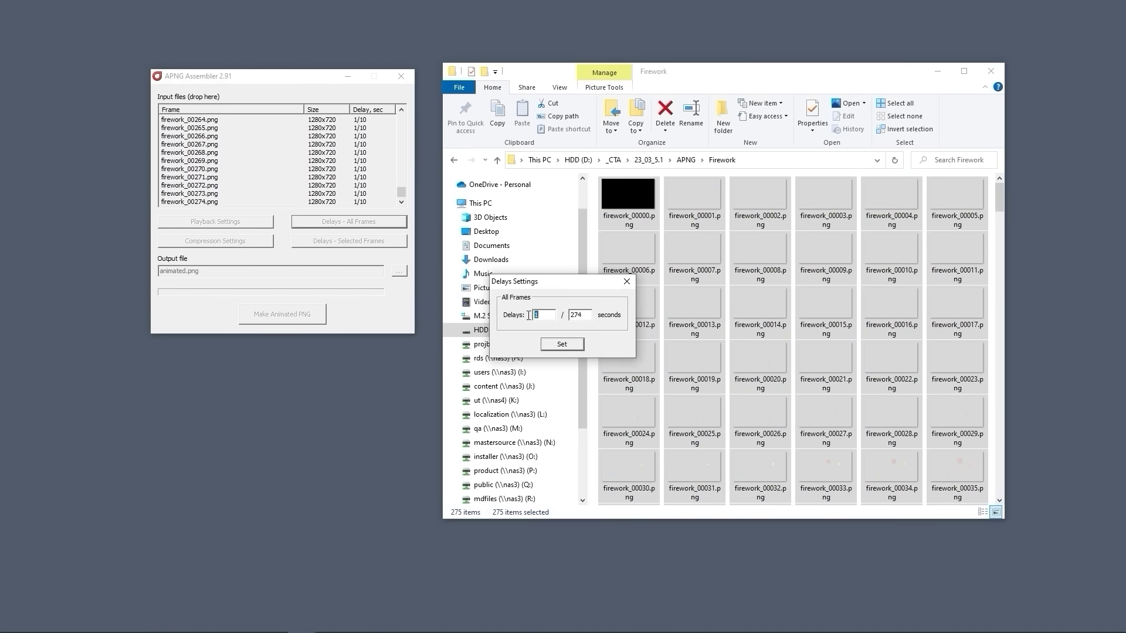
pyautogui.click(561, 345)
# Name the output animated_firework.png and start building the animated PNG
pyautogui.click(399, 271)
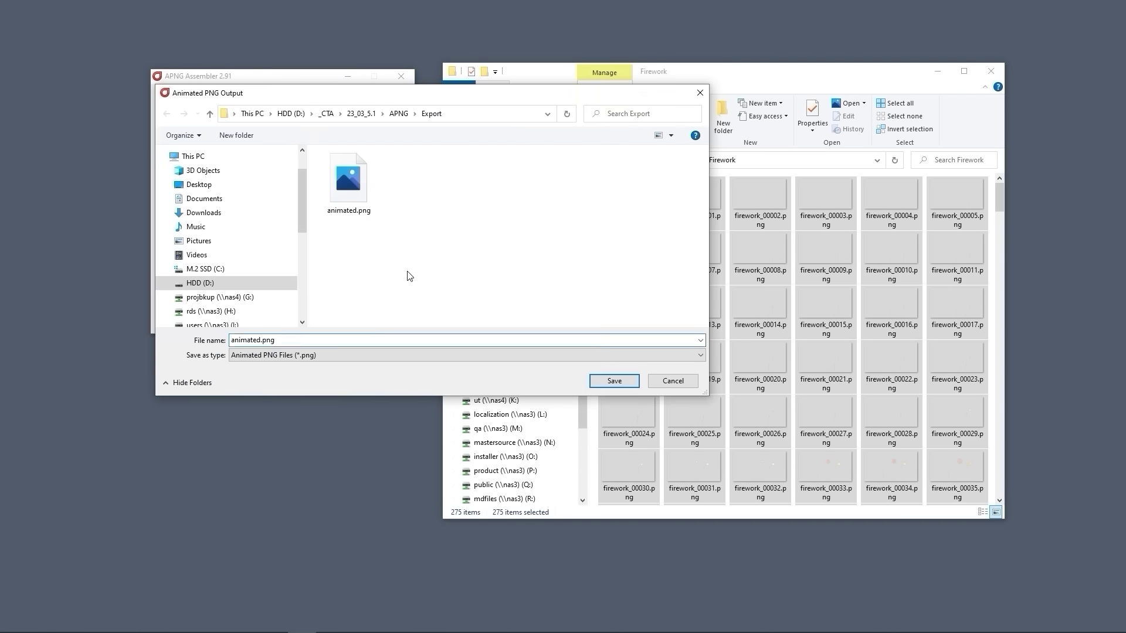
pyautogui.click(261, 340)
pyautogui.write('_firework')
pyautogui.press('Return')
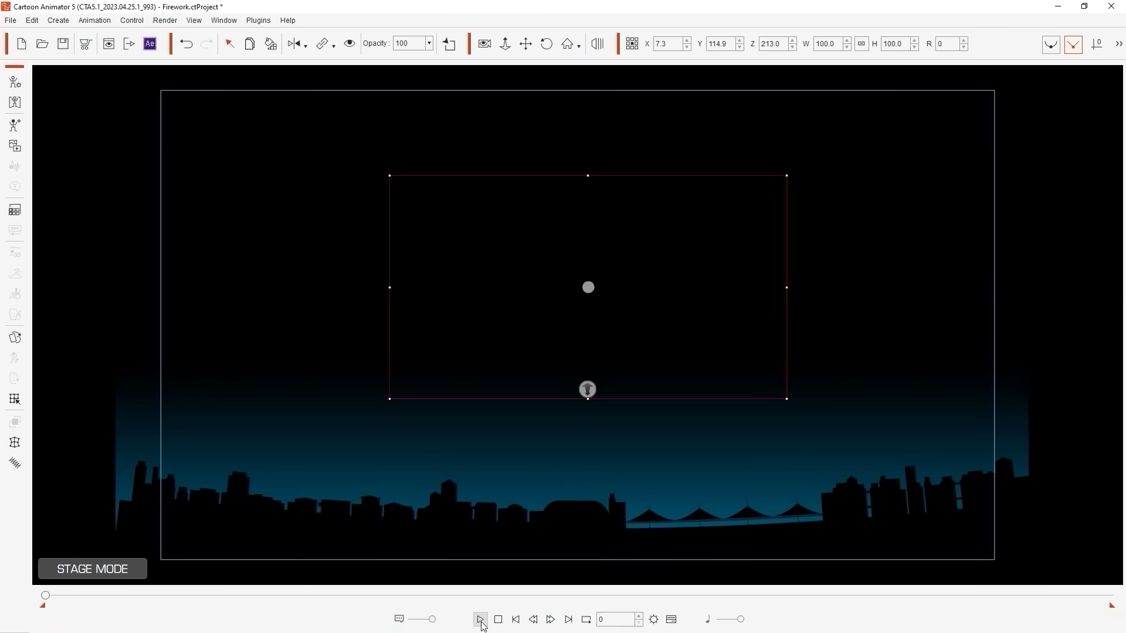
# Add the animated firework image as a prop and scale it to 202.4% over the skyline
pyautogui.click(480, 620)
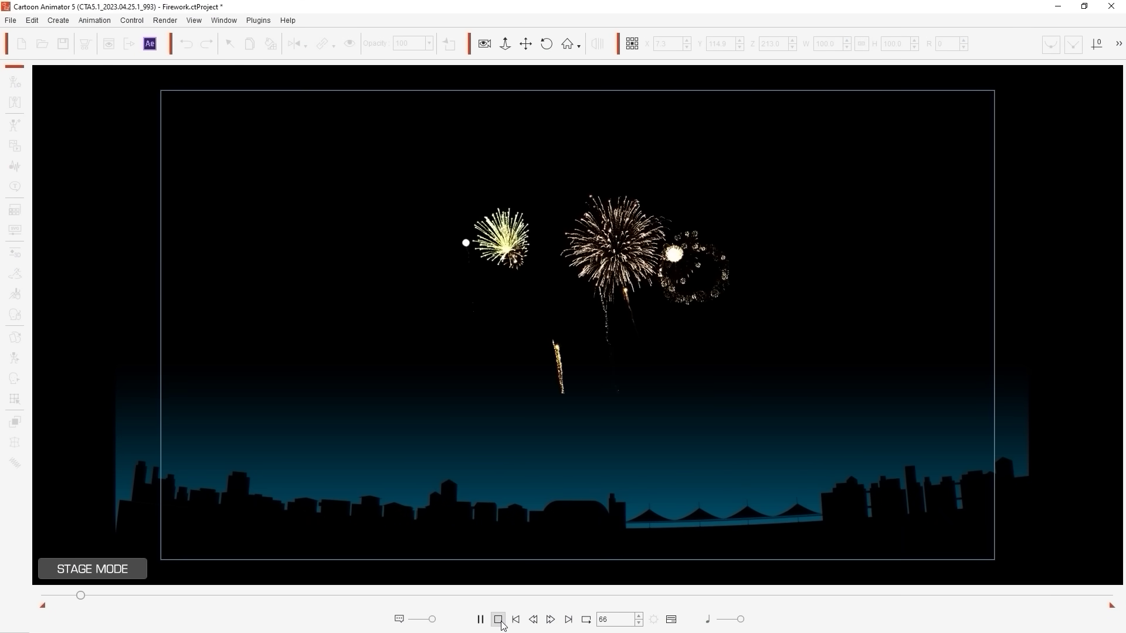
pyautogui.click(498, 619)
pyautogui.moveTo(787, 175); pyautogui.dragTo(969, 91)
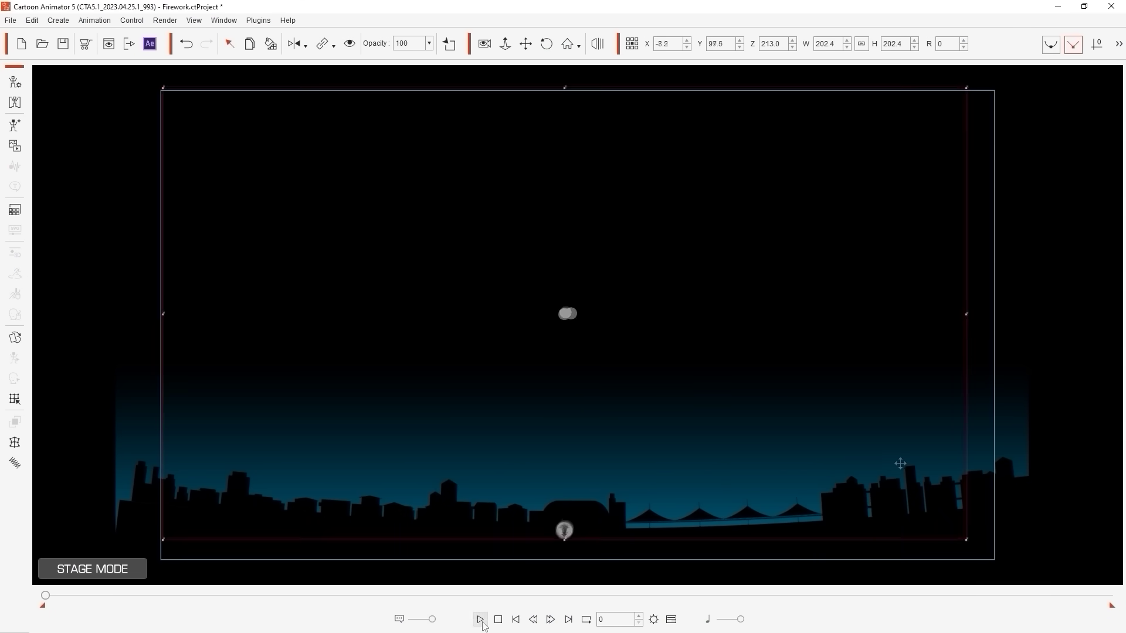